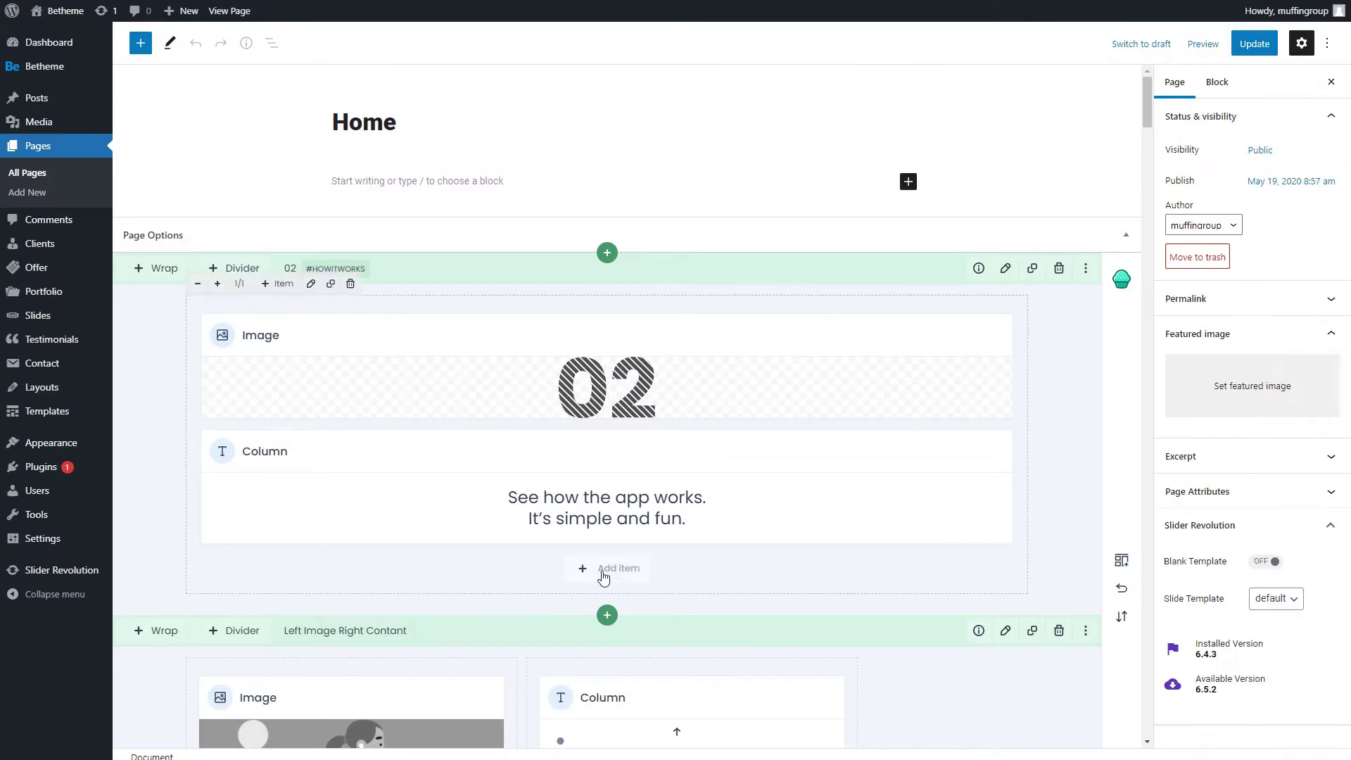
Add a Column item and open its editor showing the 'See how the app works.' heading
click(603, 575)
text(column)
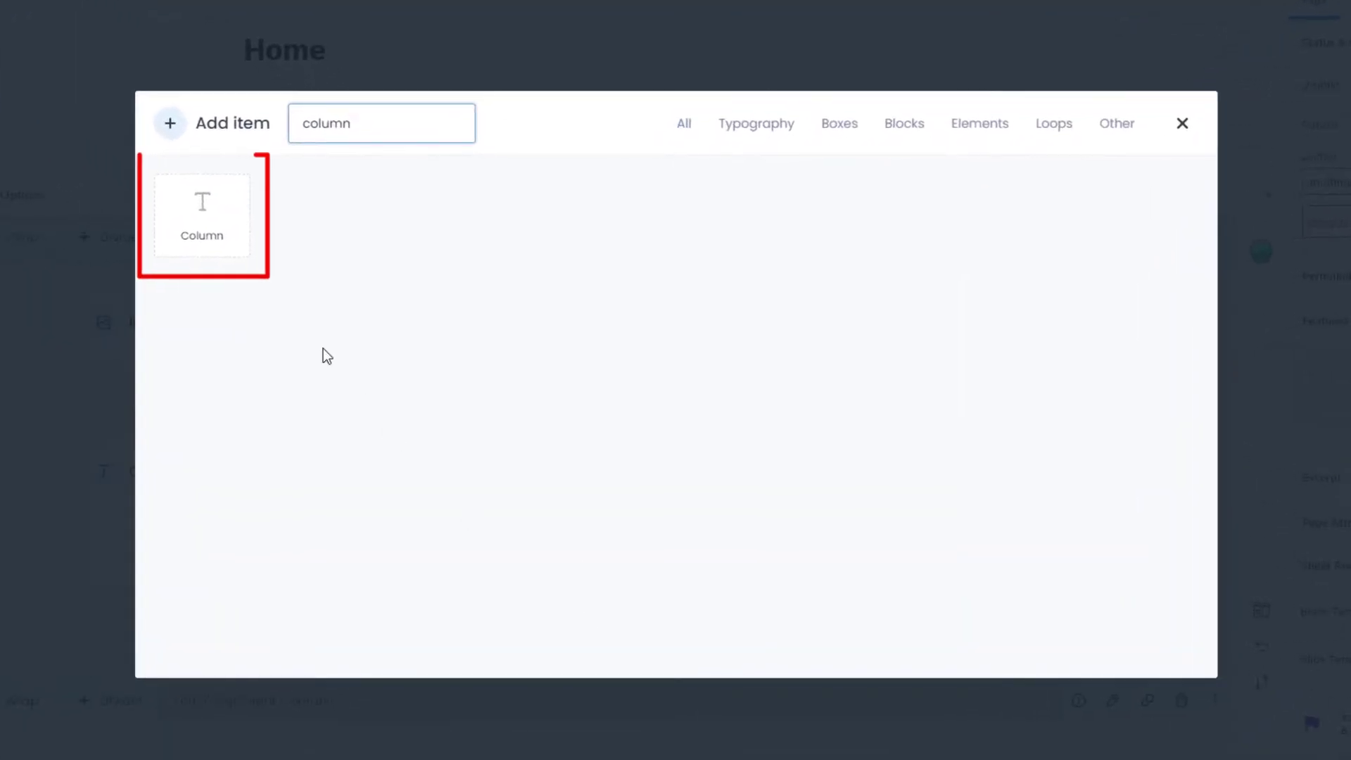
click(211, 218)
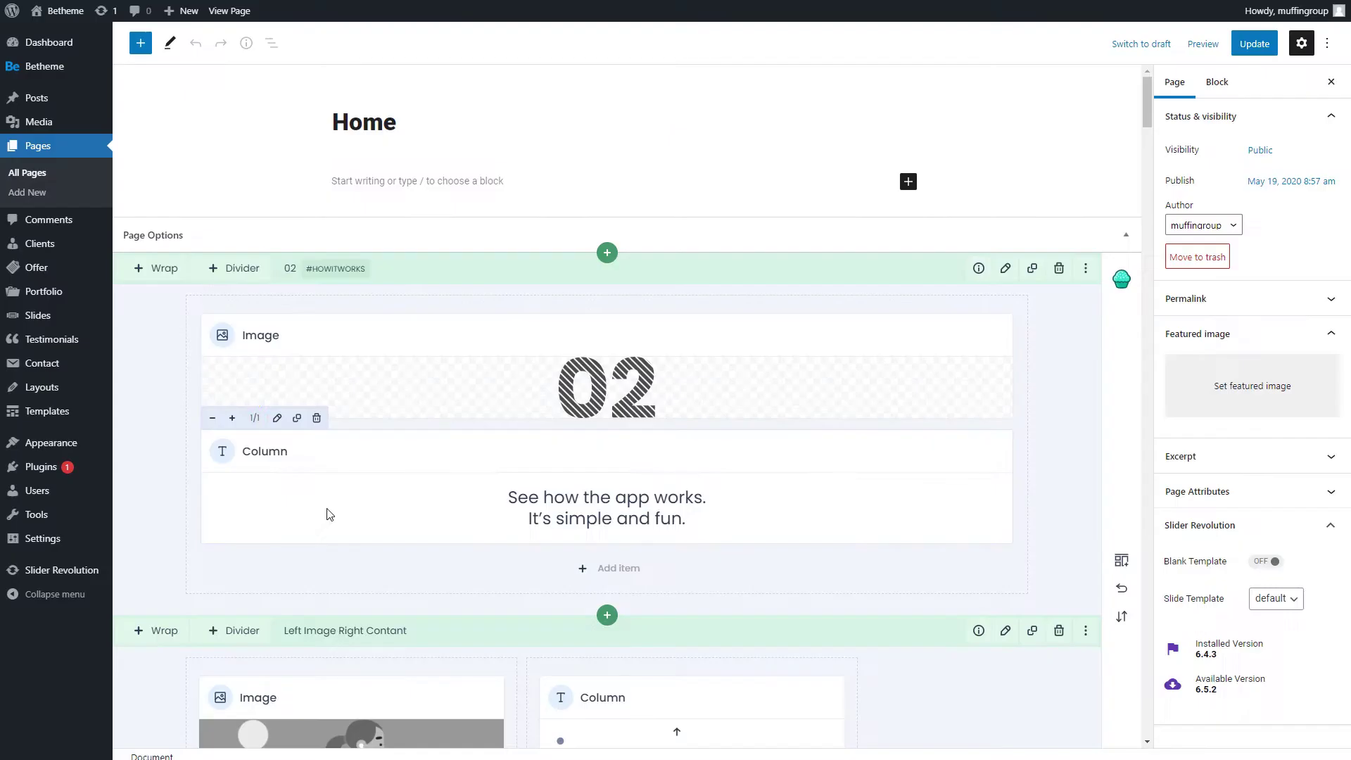
click(277, 421)
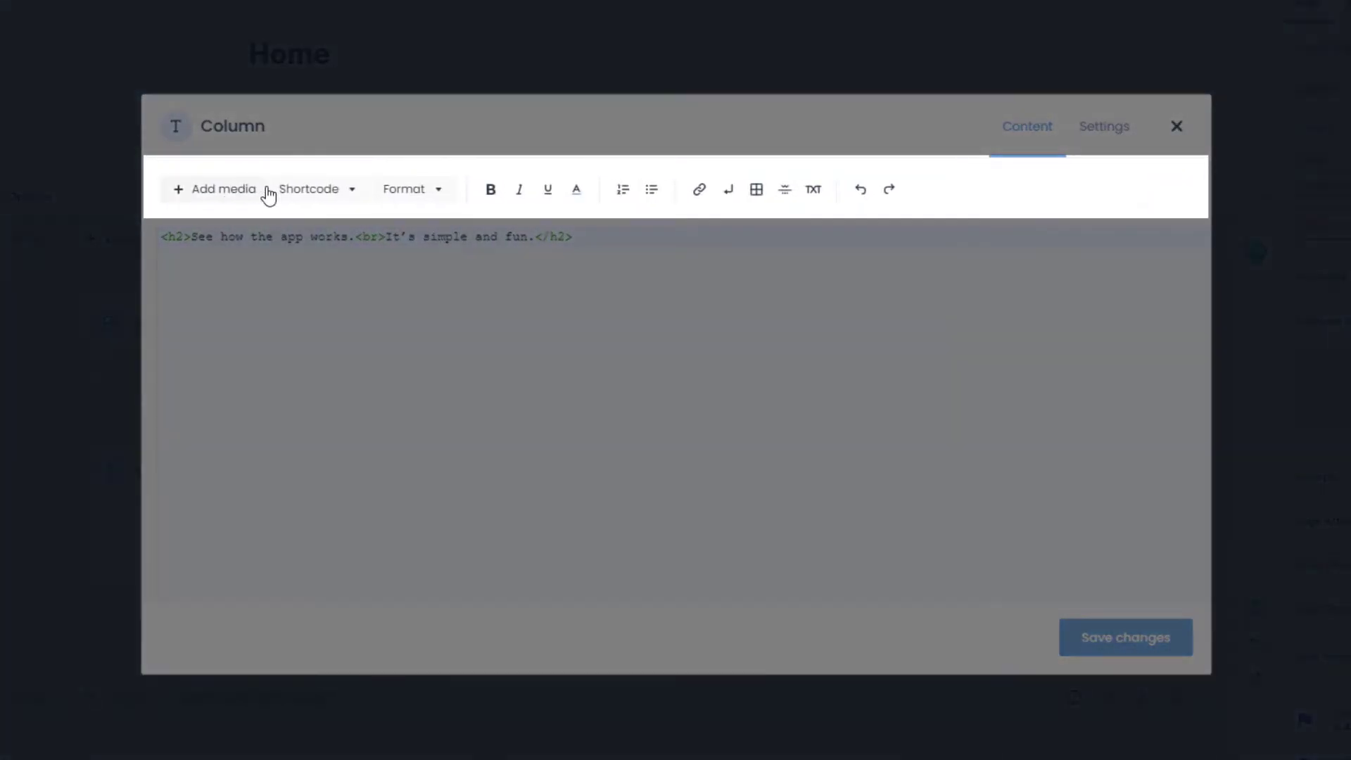
click(307, 190)
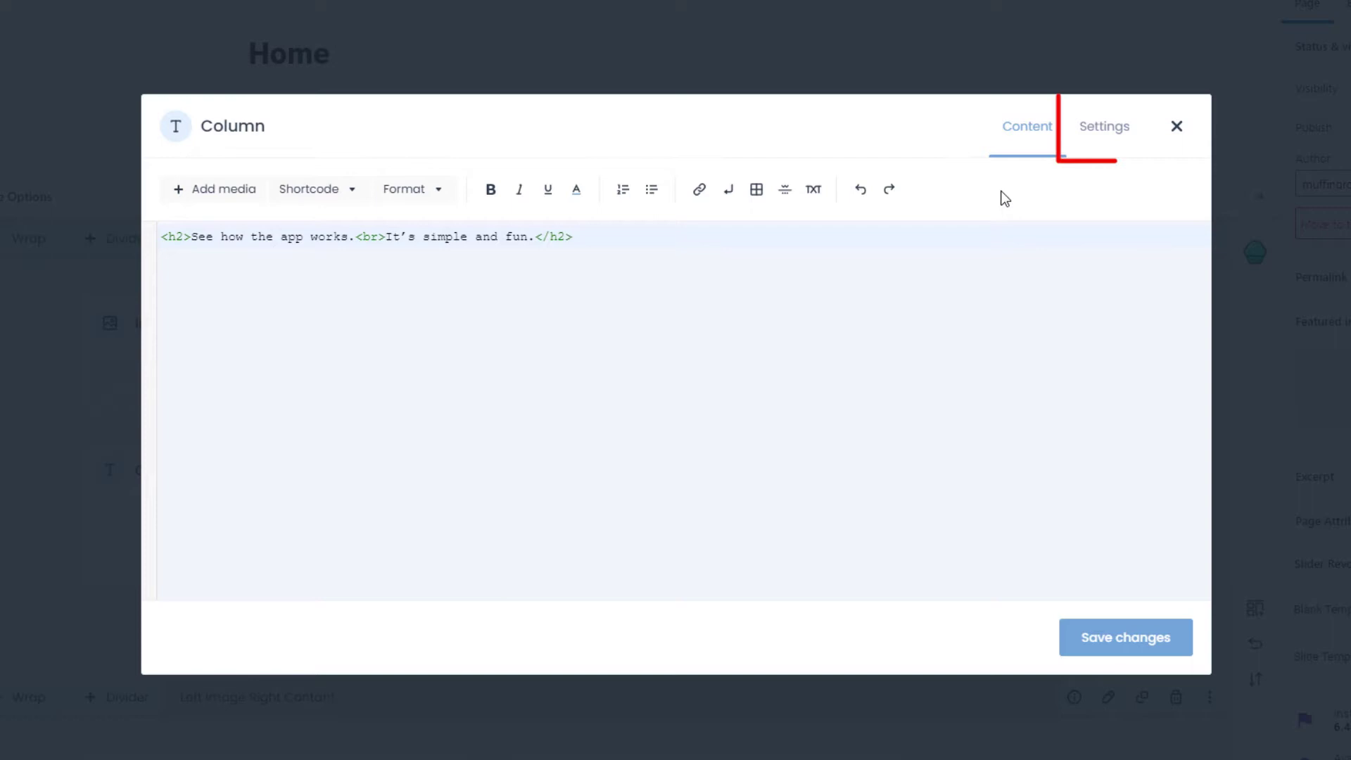
click(1109, 131)
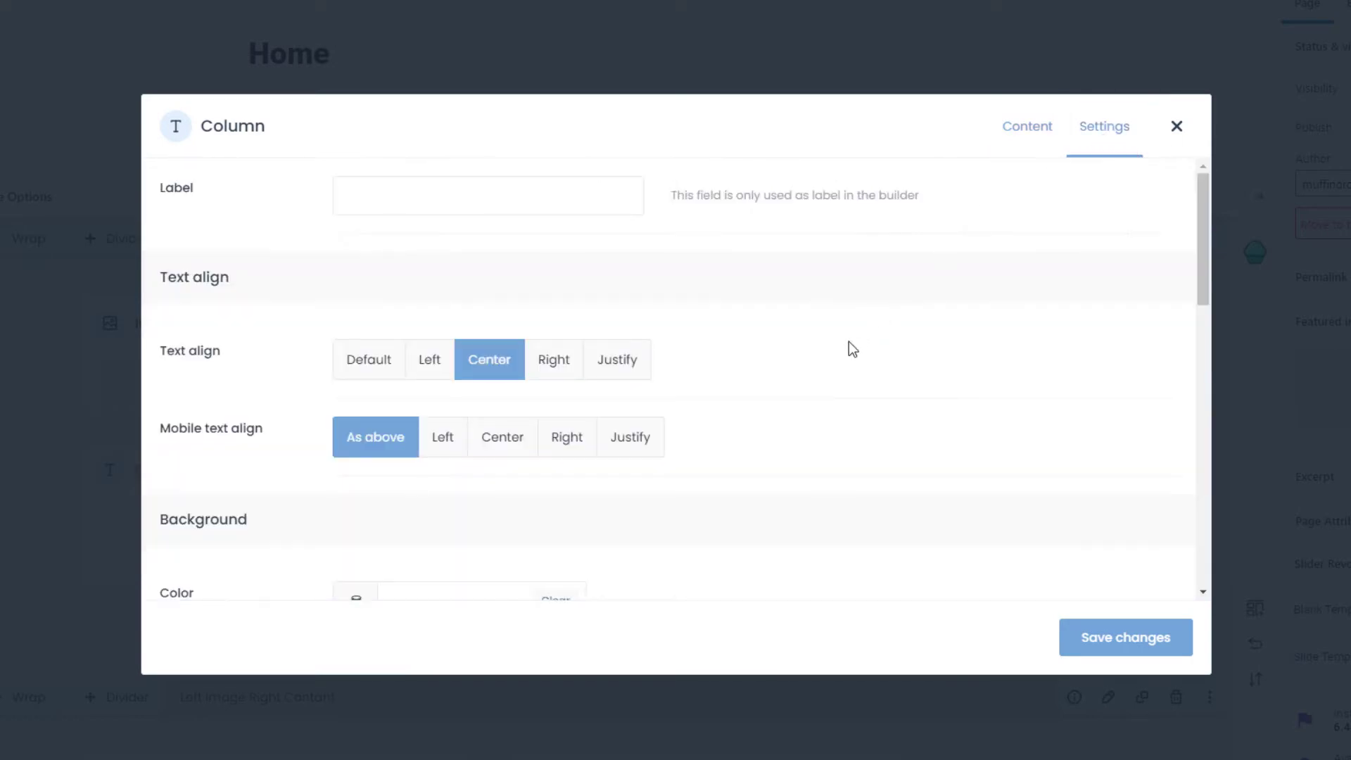
scroll(849, 340, down, 5)
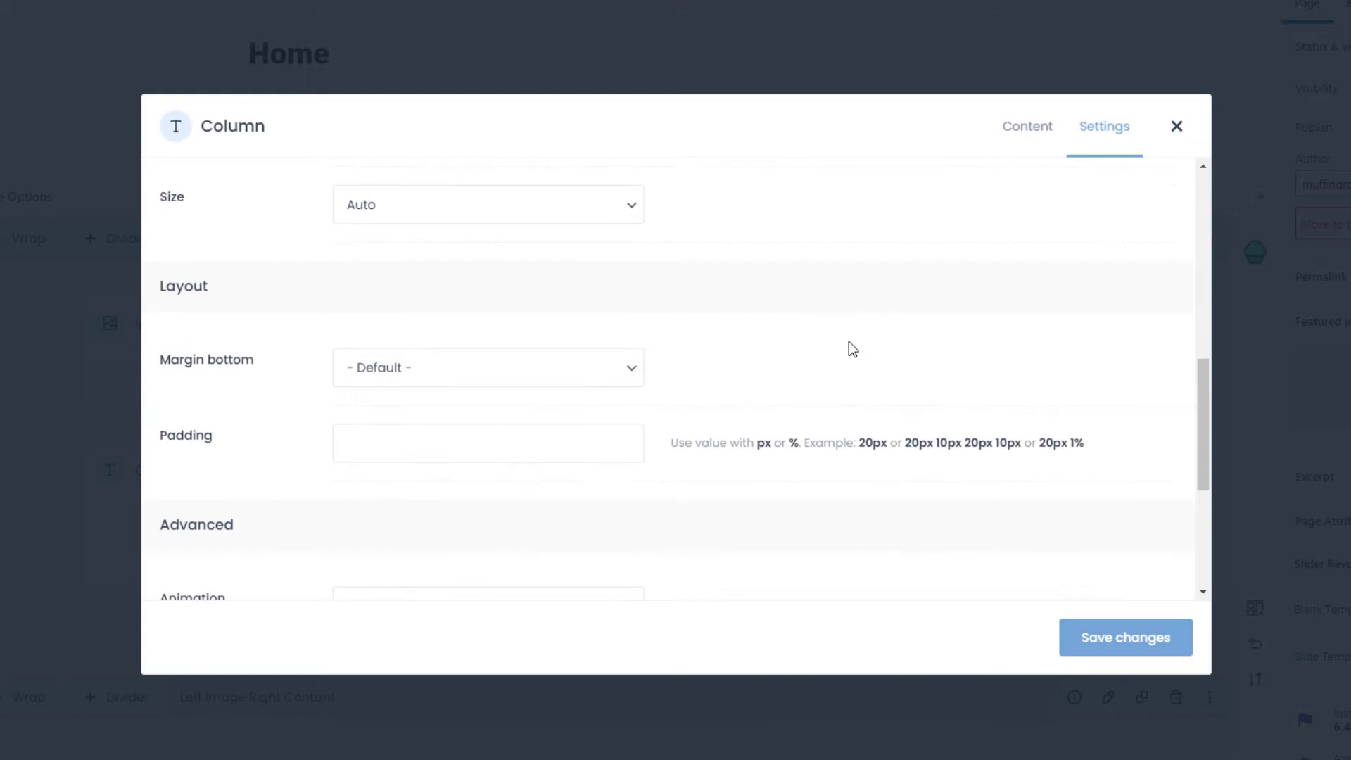
scroll(853, 350, down, 4)
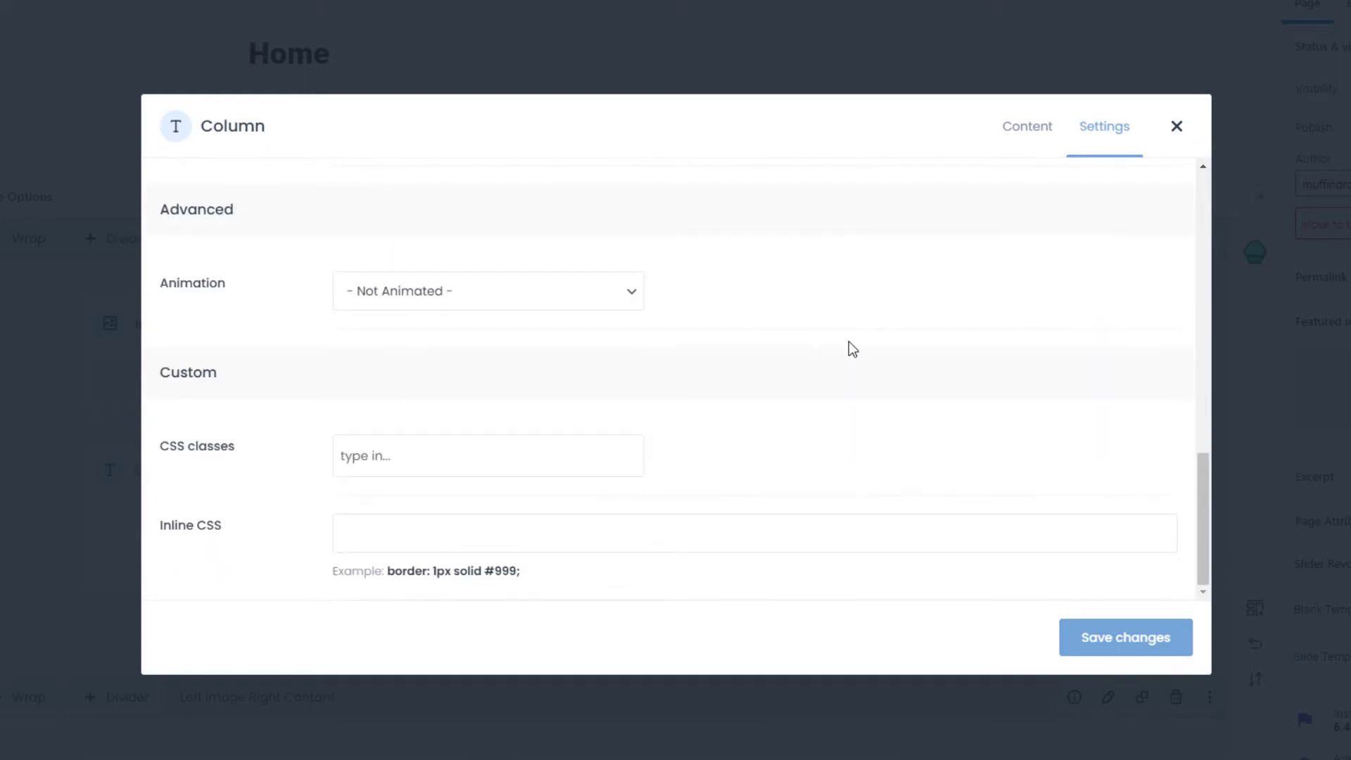
click(1020, 133)
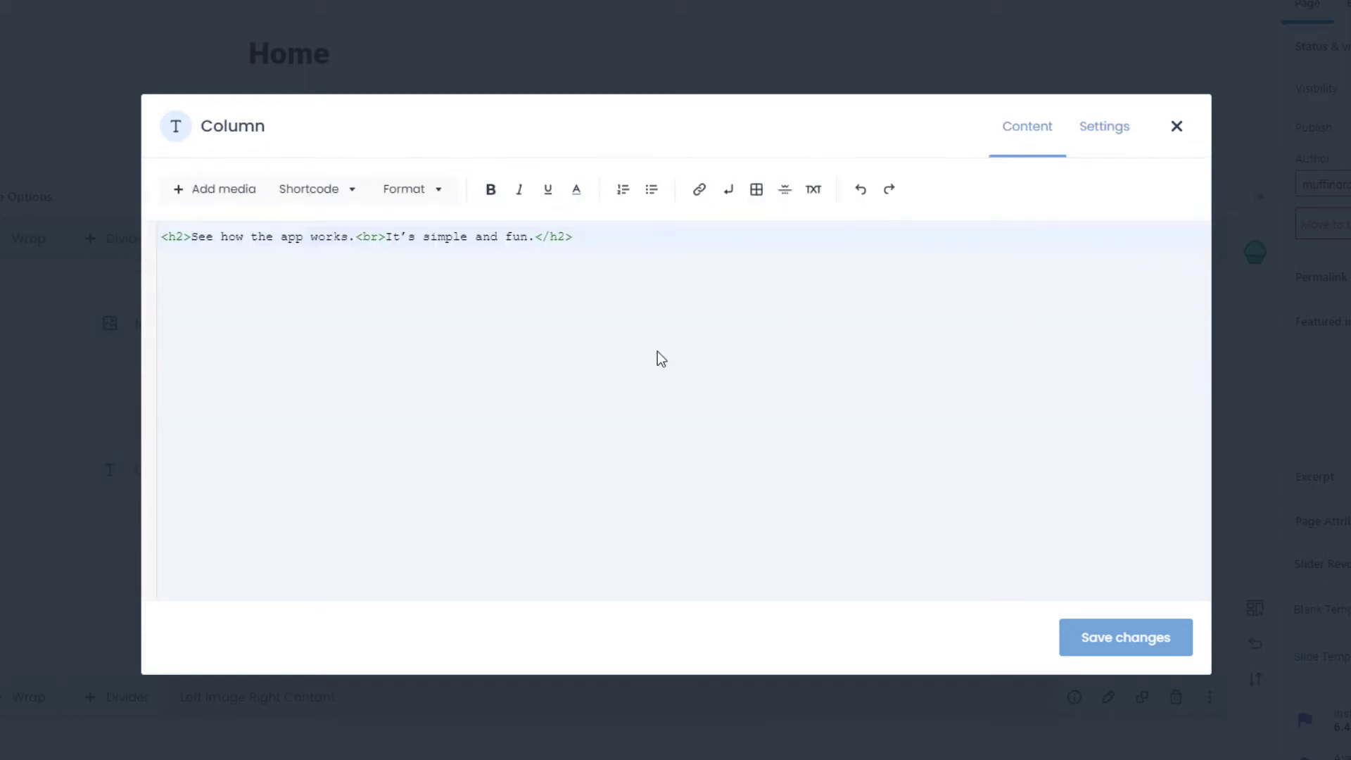
Insert the app7-section3-image3.png phone screenshot from the Media Library below the heading
click(468, 313)
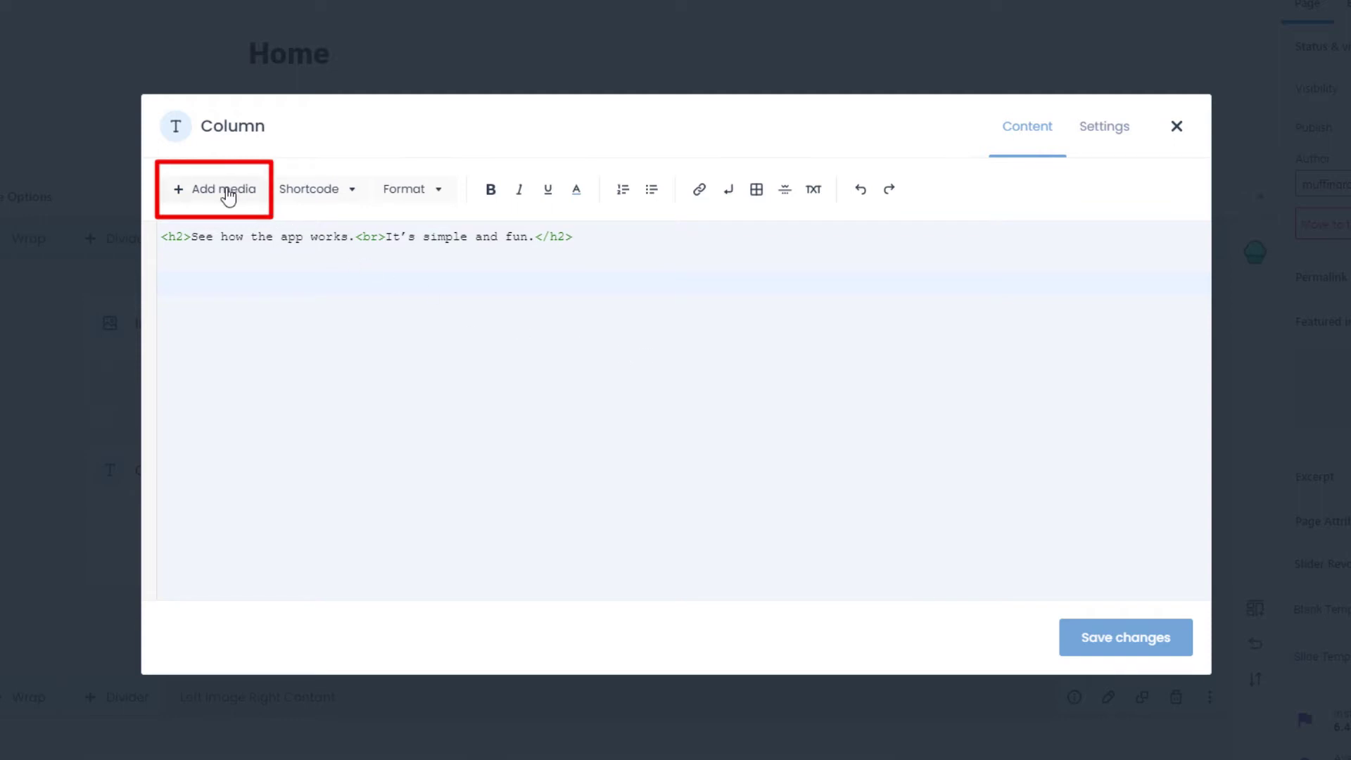
click(228, 197)
click(515, 304)
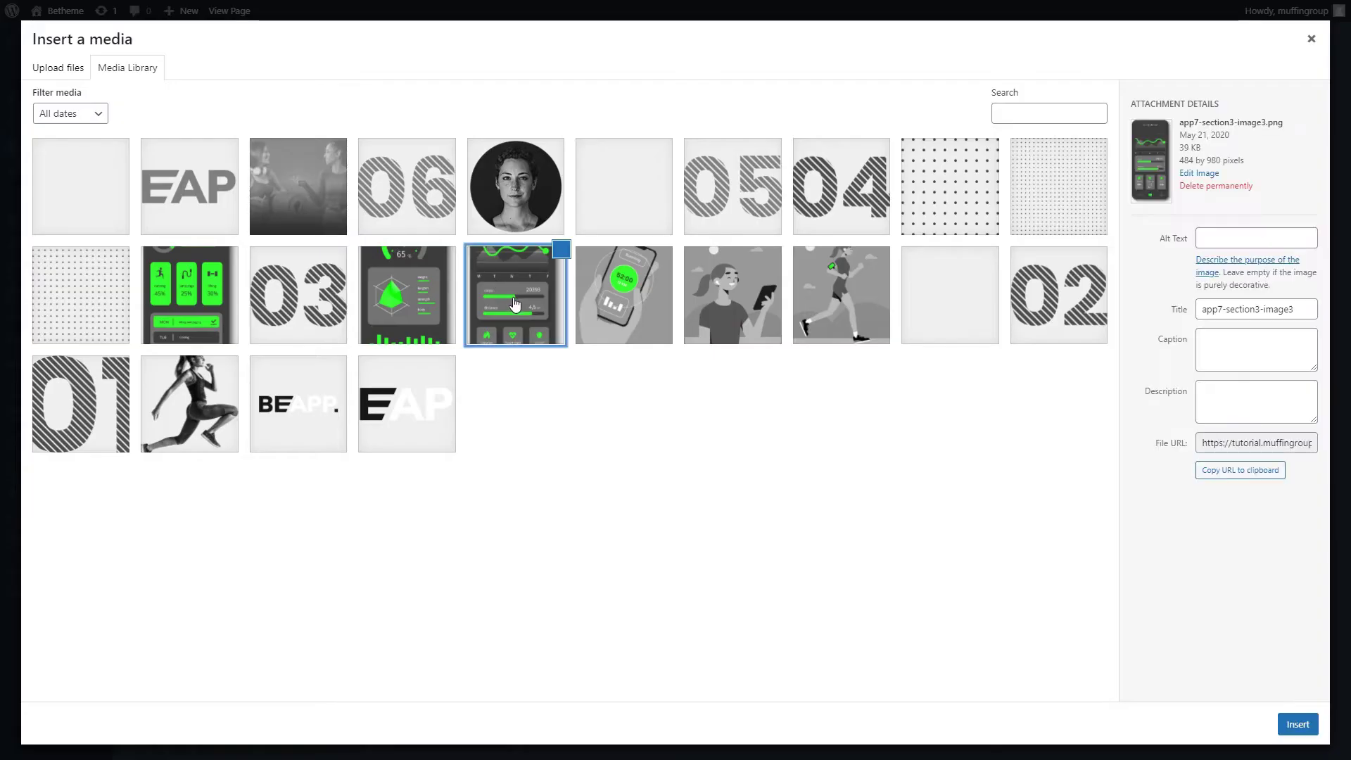
click(1298, 725)
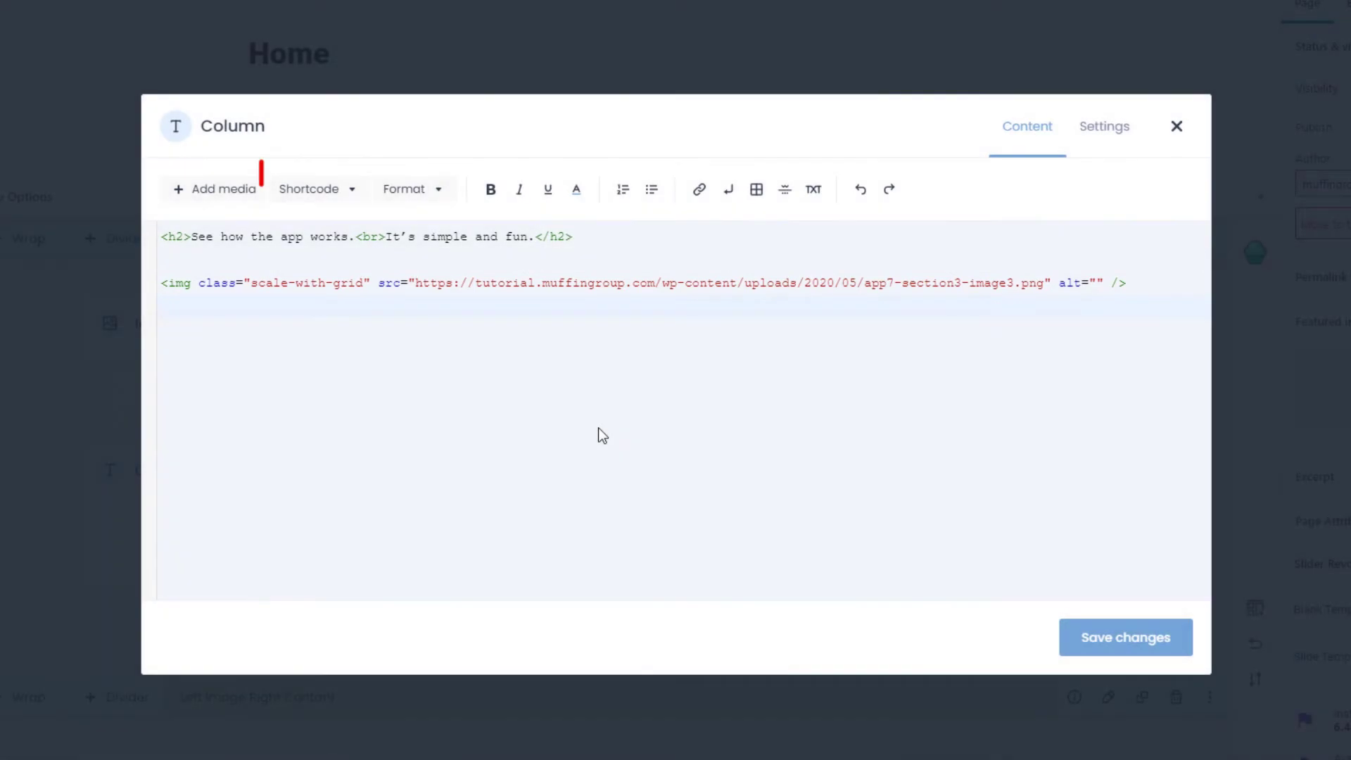
Start a Button shortcode labelled 'Call us' that links to a tel: phone number
click(345, 196)
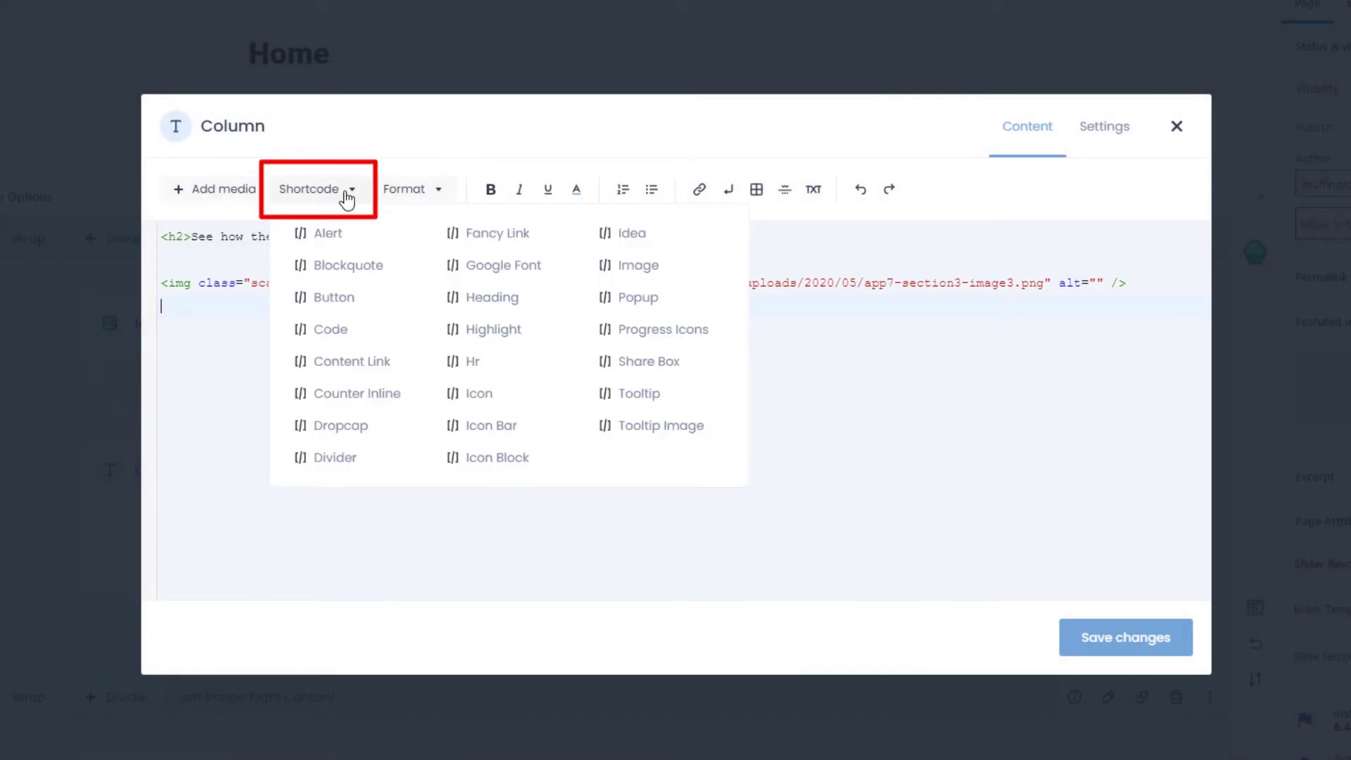
click(334, 300)
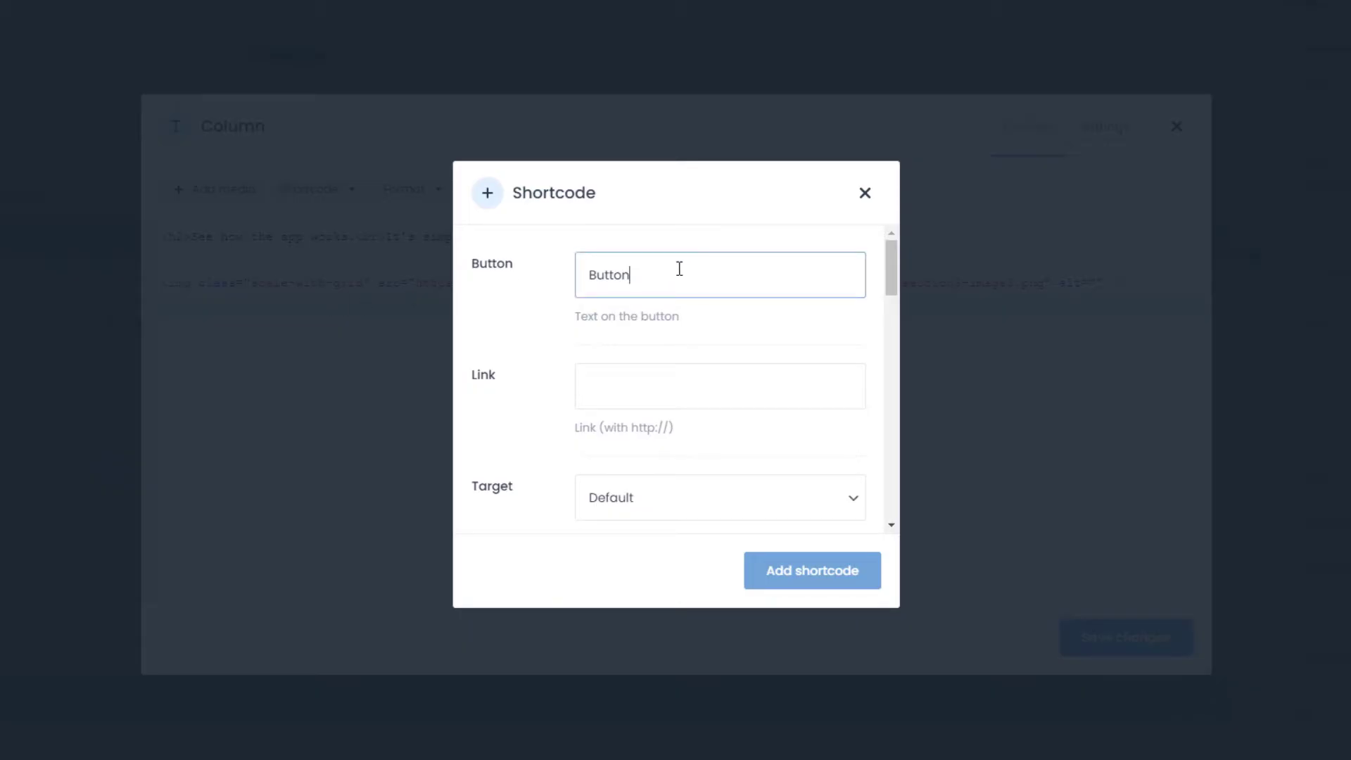
key(ctrl+a)
text(Call us)
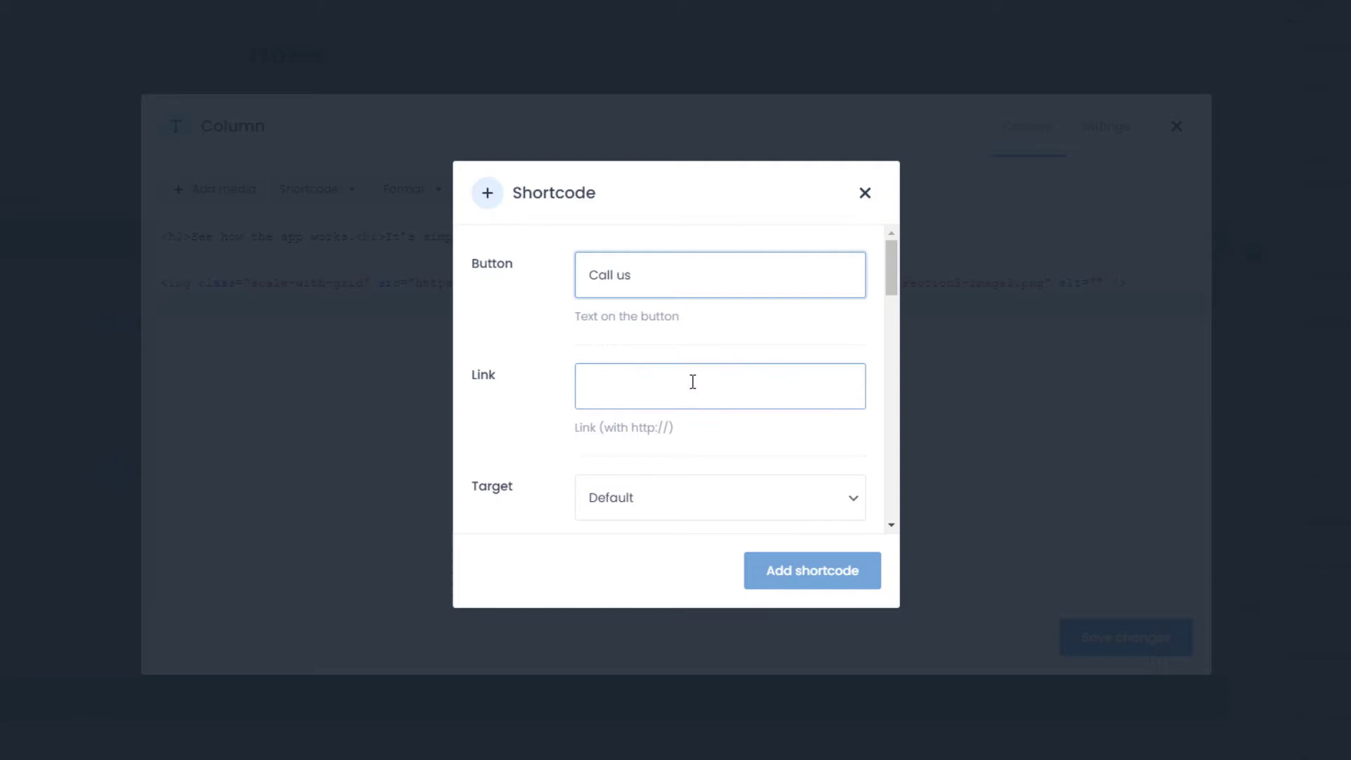
click(693, 382)
text(tel:111-111-1234)
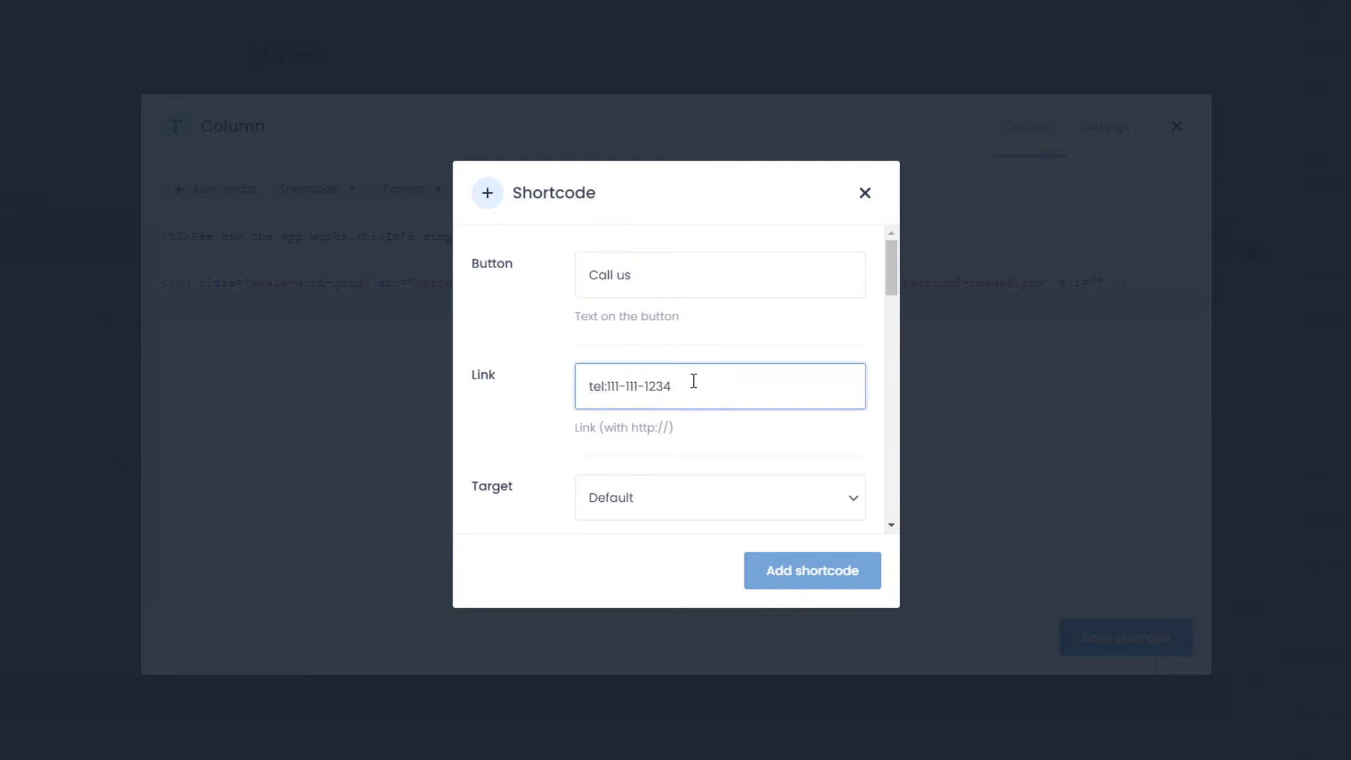
scroll(694, 380, down, 4)
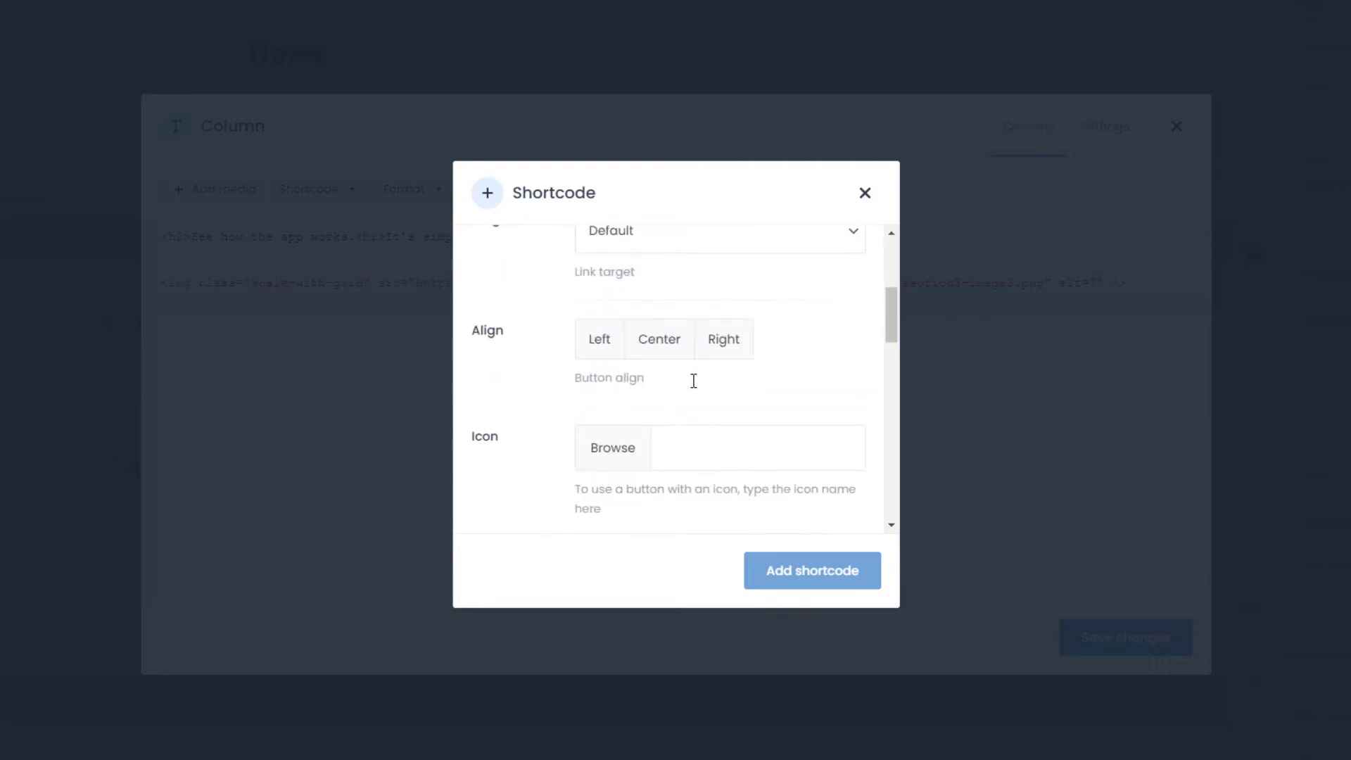
Align the button left, give it a phone-volume icon and red background, and insert it
click(602, 352)
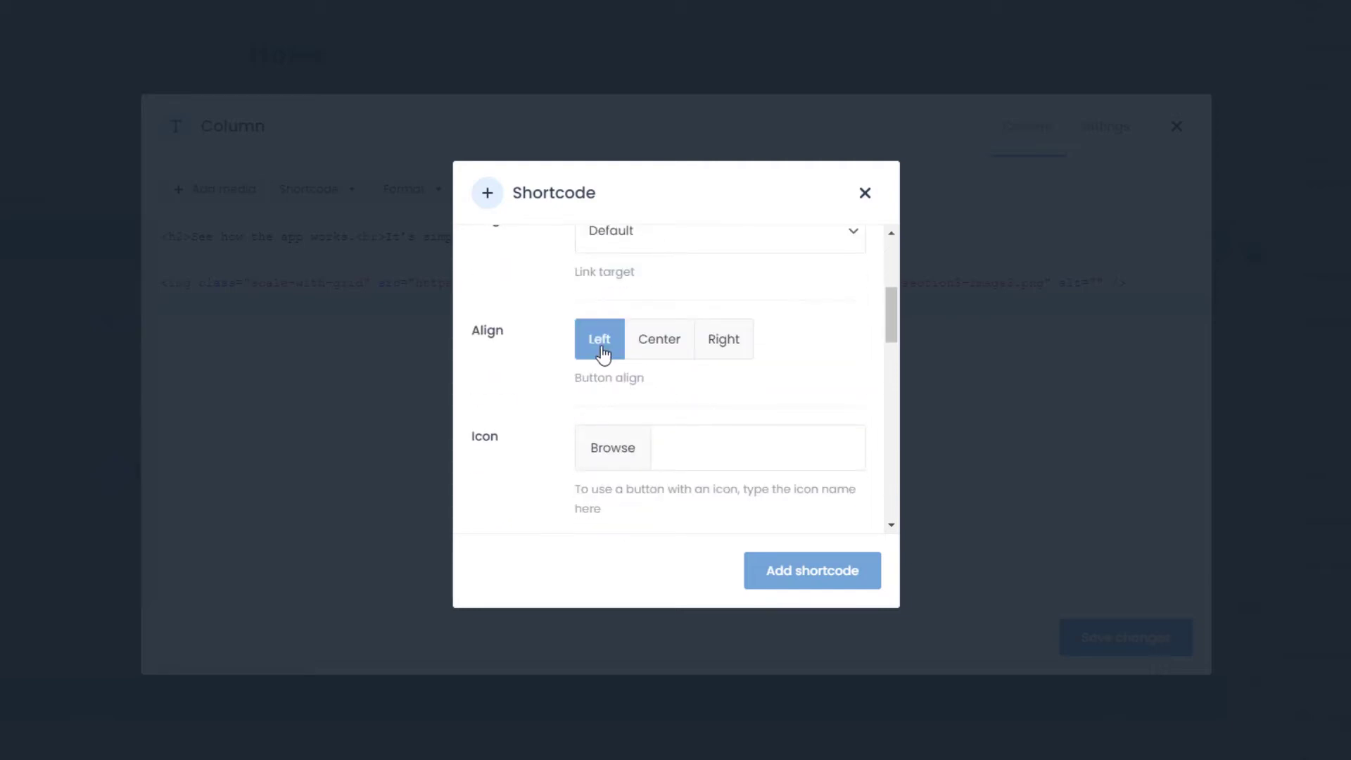
click(613, 451)
text(phone)
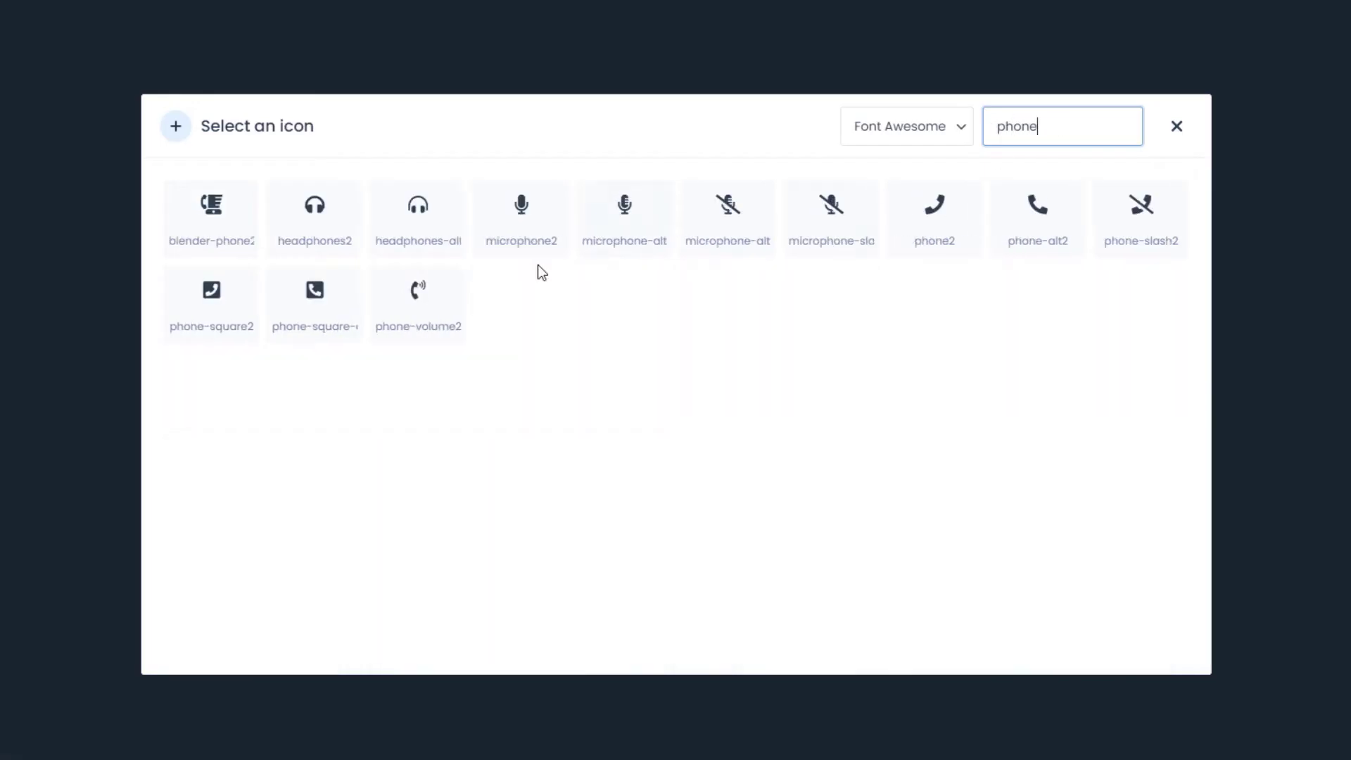
click(426, 310)
click(609, 345)
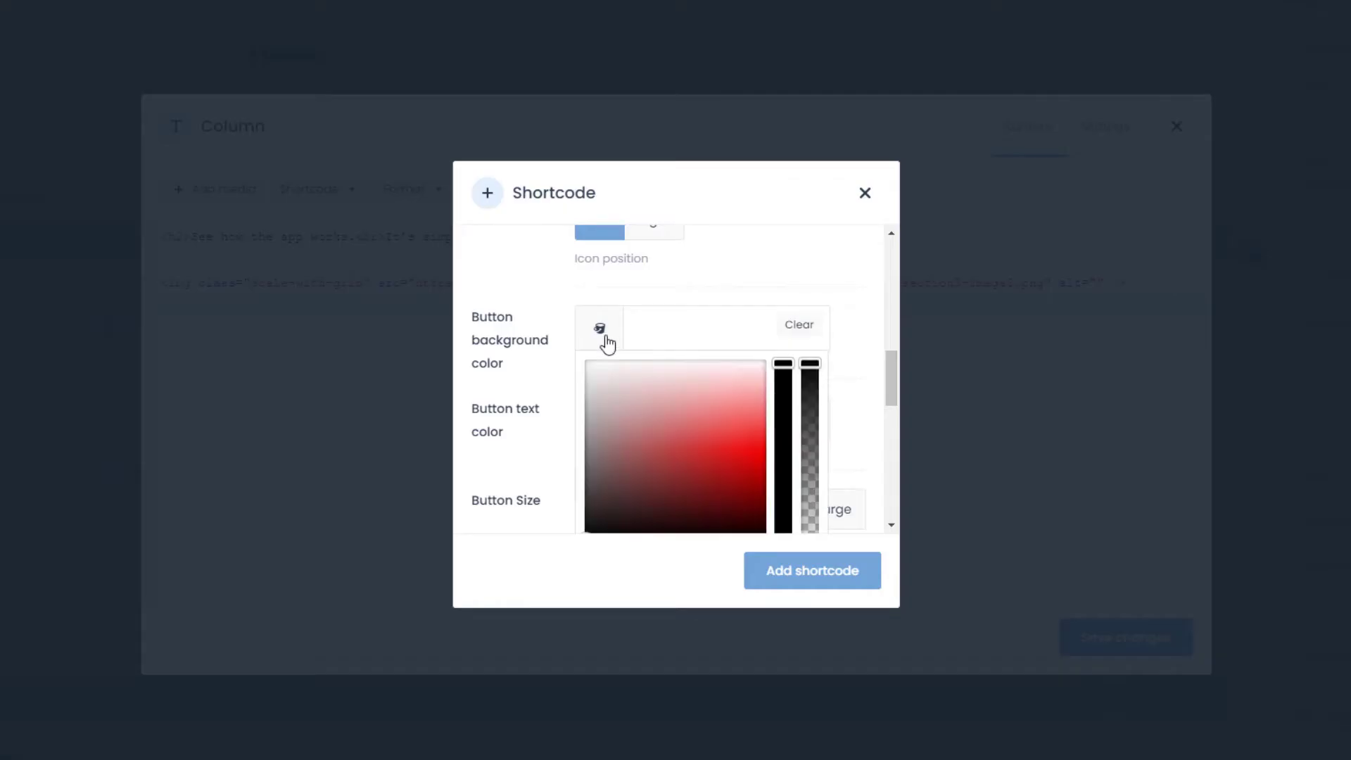
click(712, 431)
click(844, 398)
scroll(845, 398, down, 4)
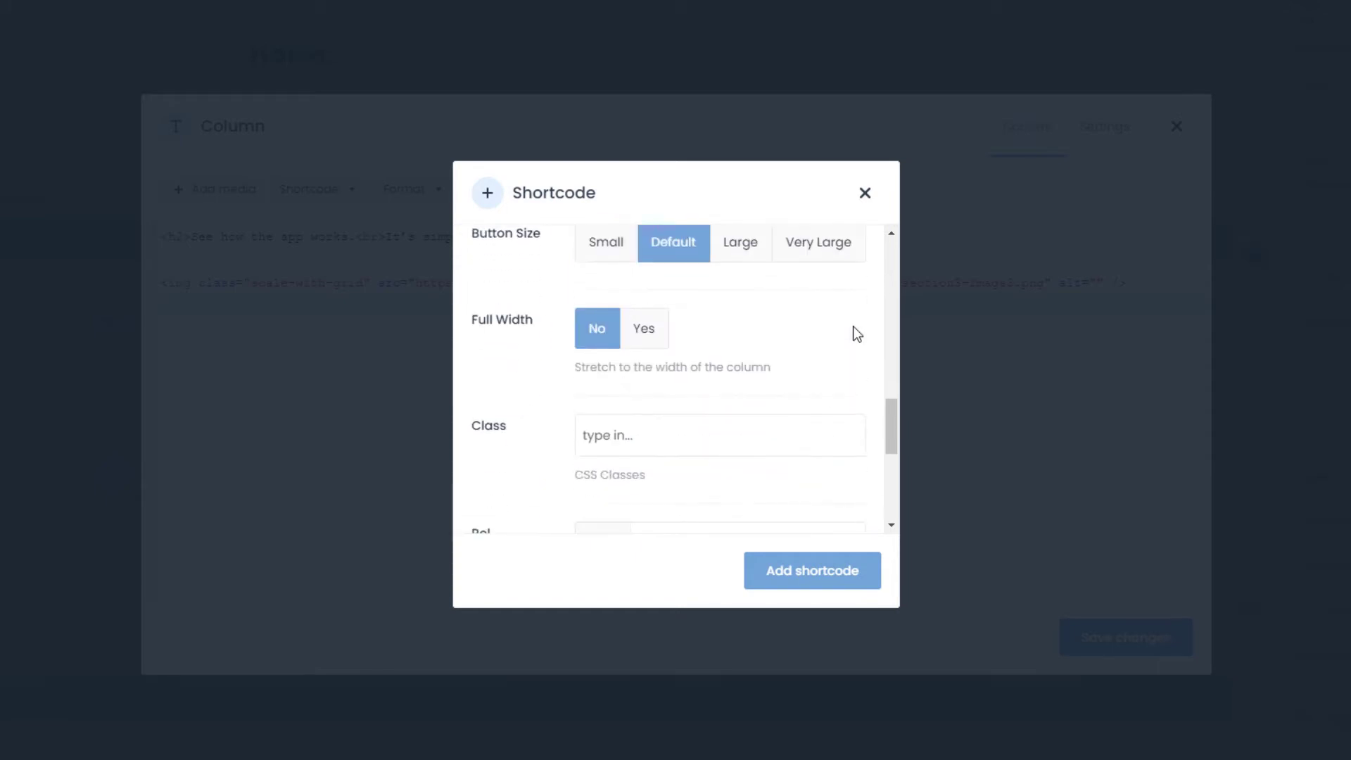
scroll(853, 326, down, 3)
scroll(853, 327, down, 1)
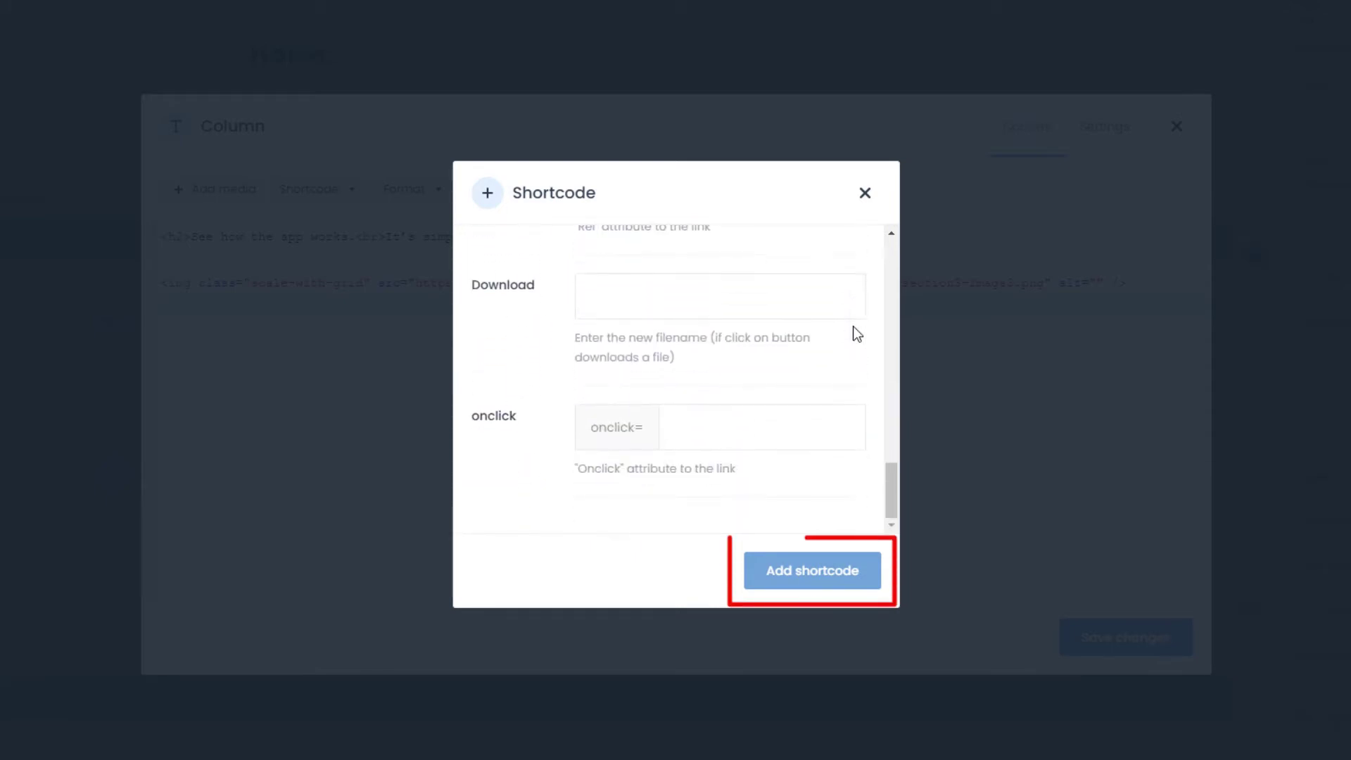
click(810, 571)
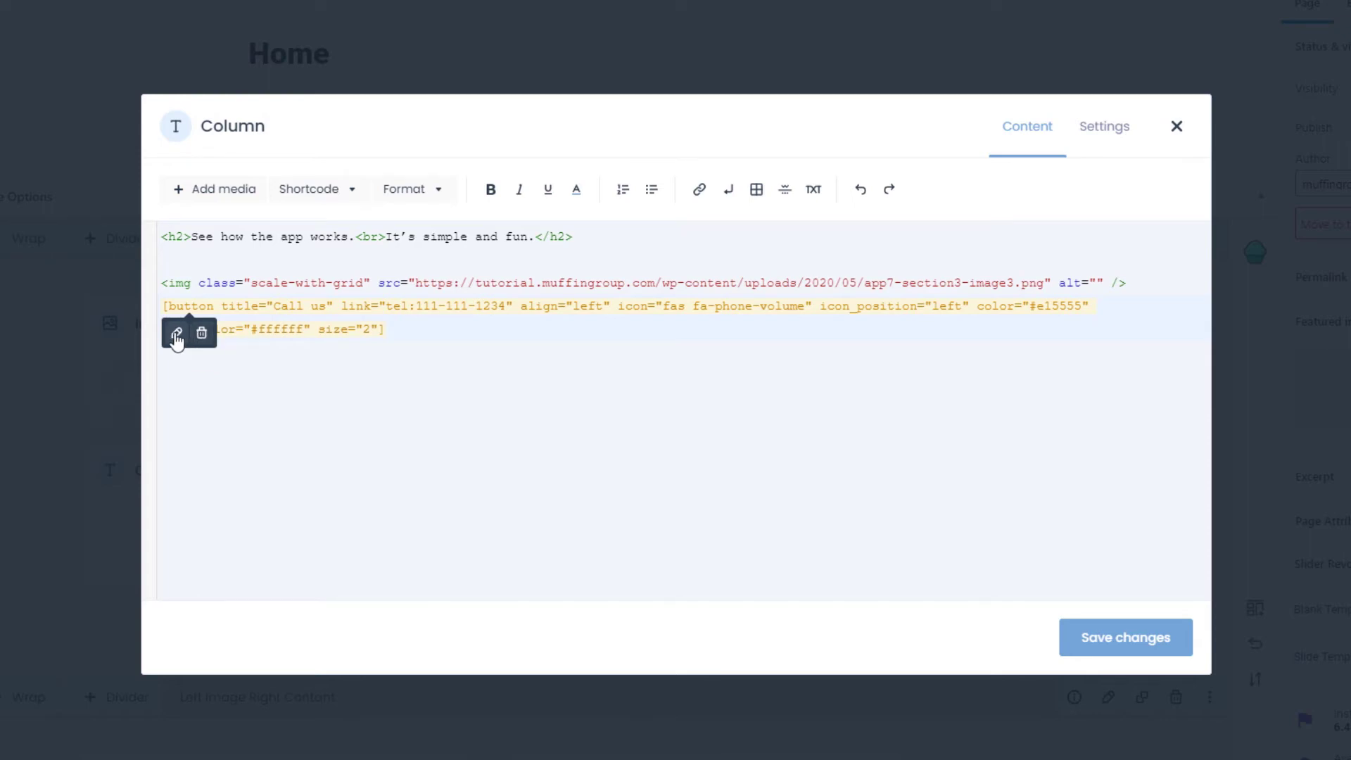
click(177, 335)
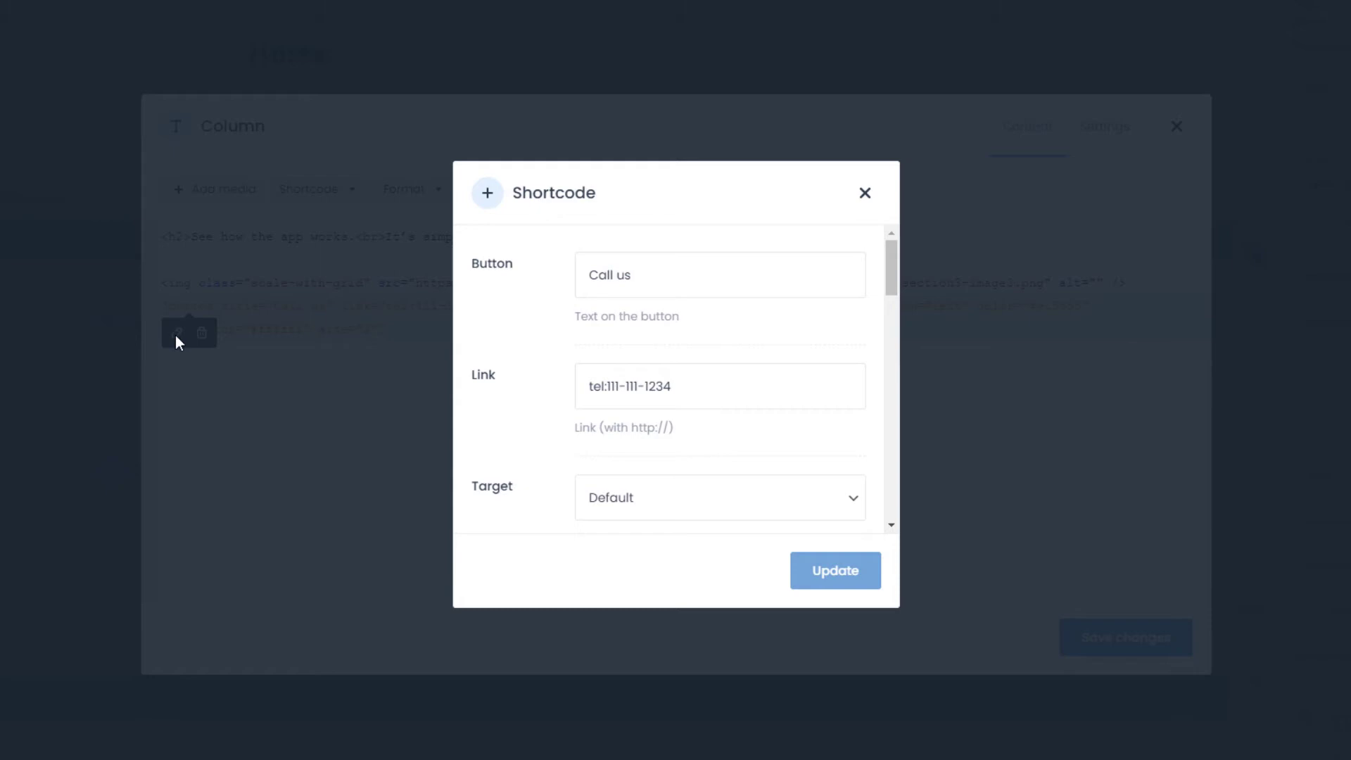
click(865, 195)
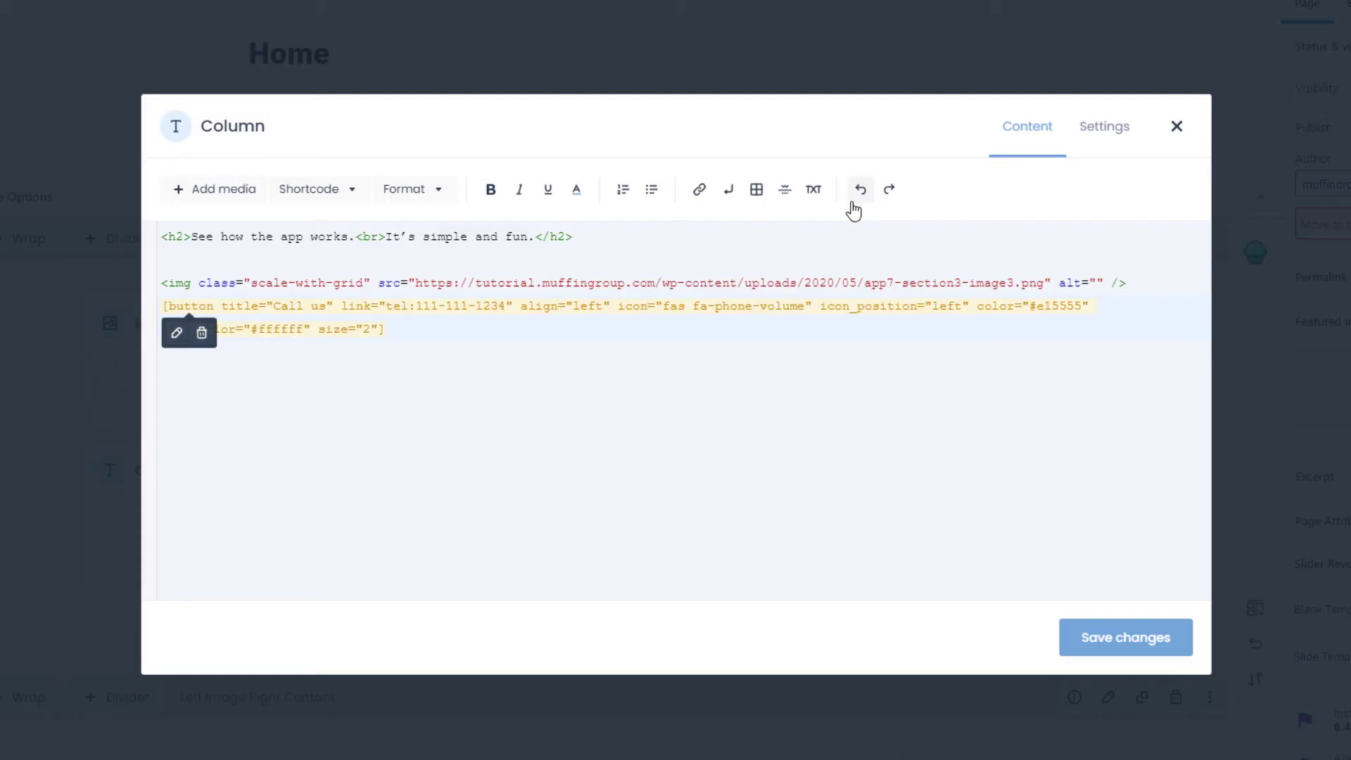
click(447, 338)
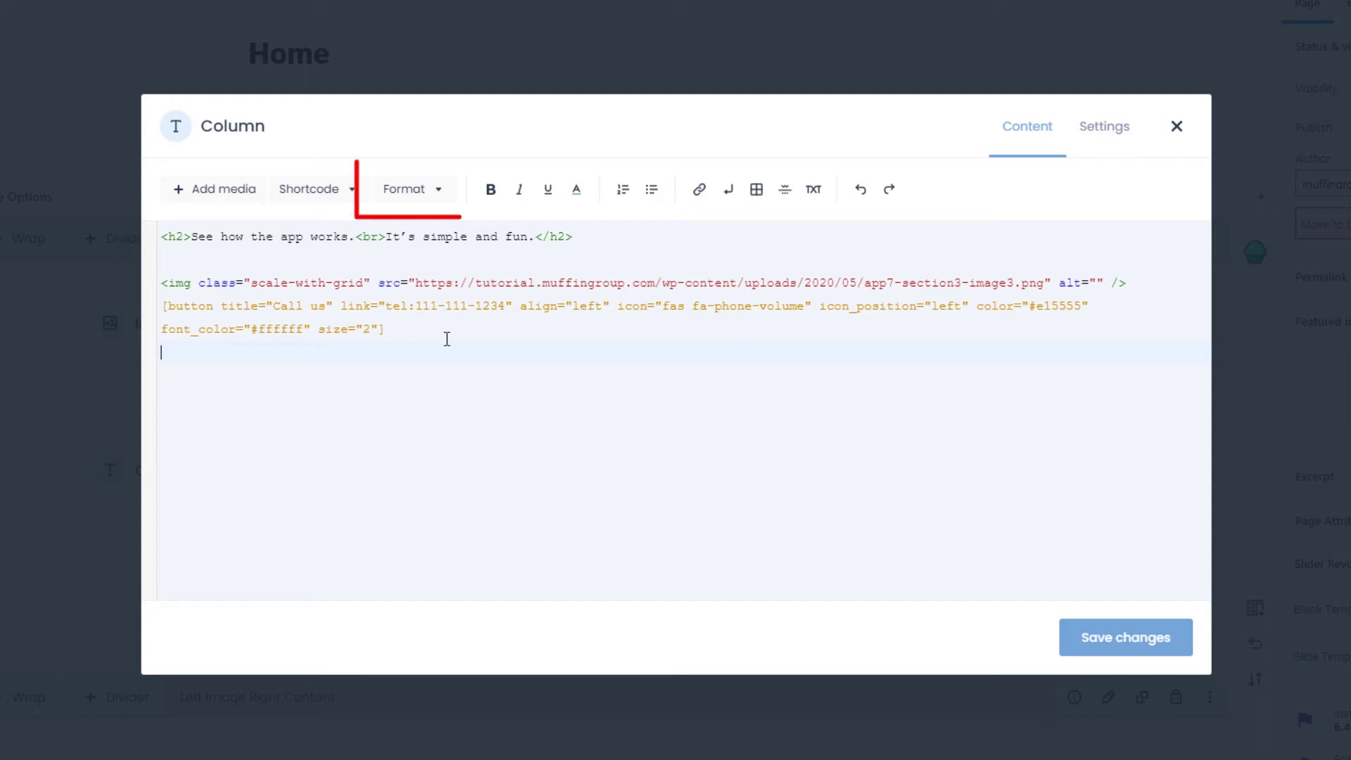
Insert a Heading 4 reading 'My heading' on the blank line below the Call us button
click(423, 195)
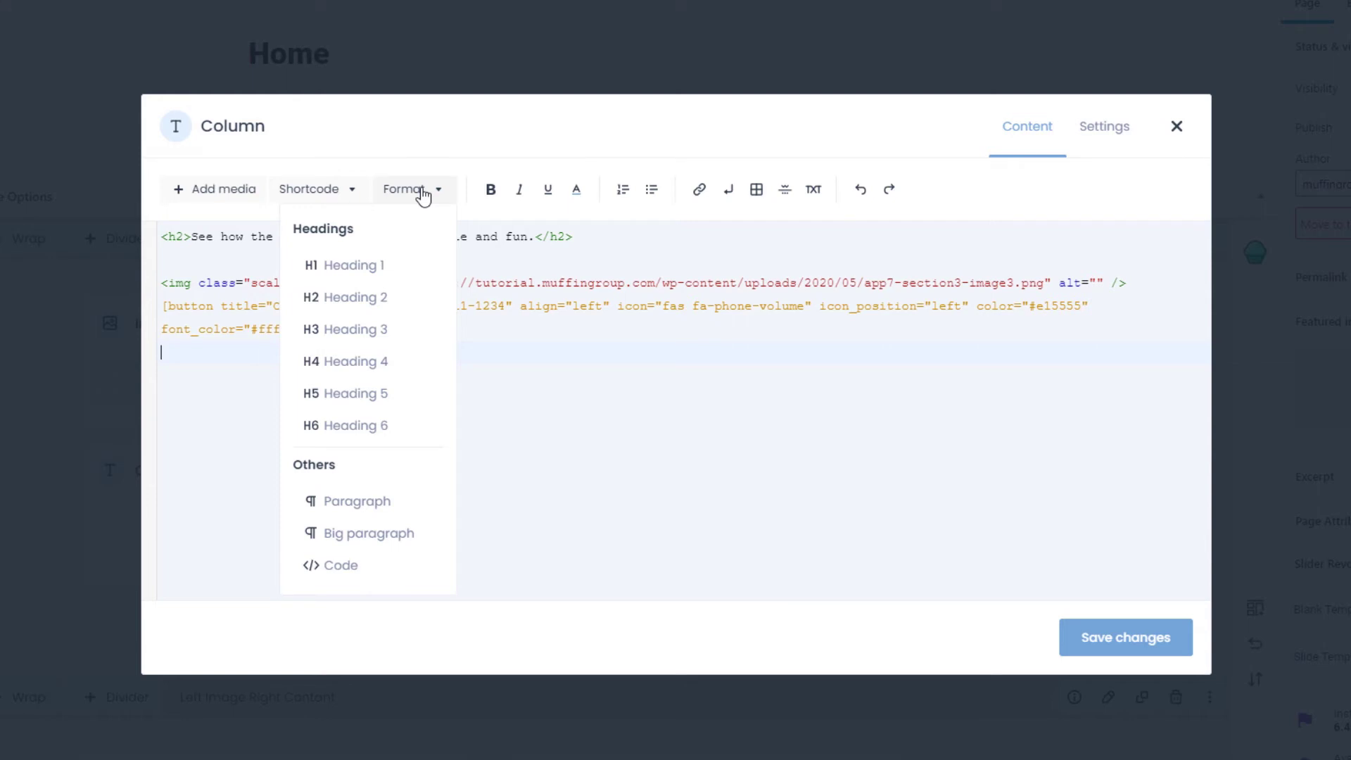
click(350, 366)
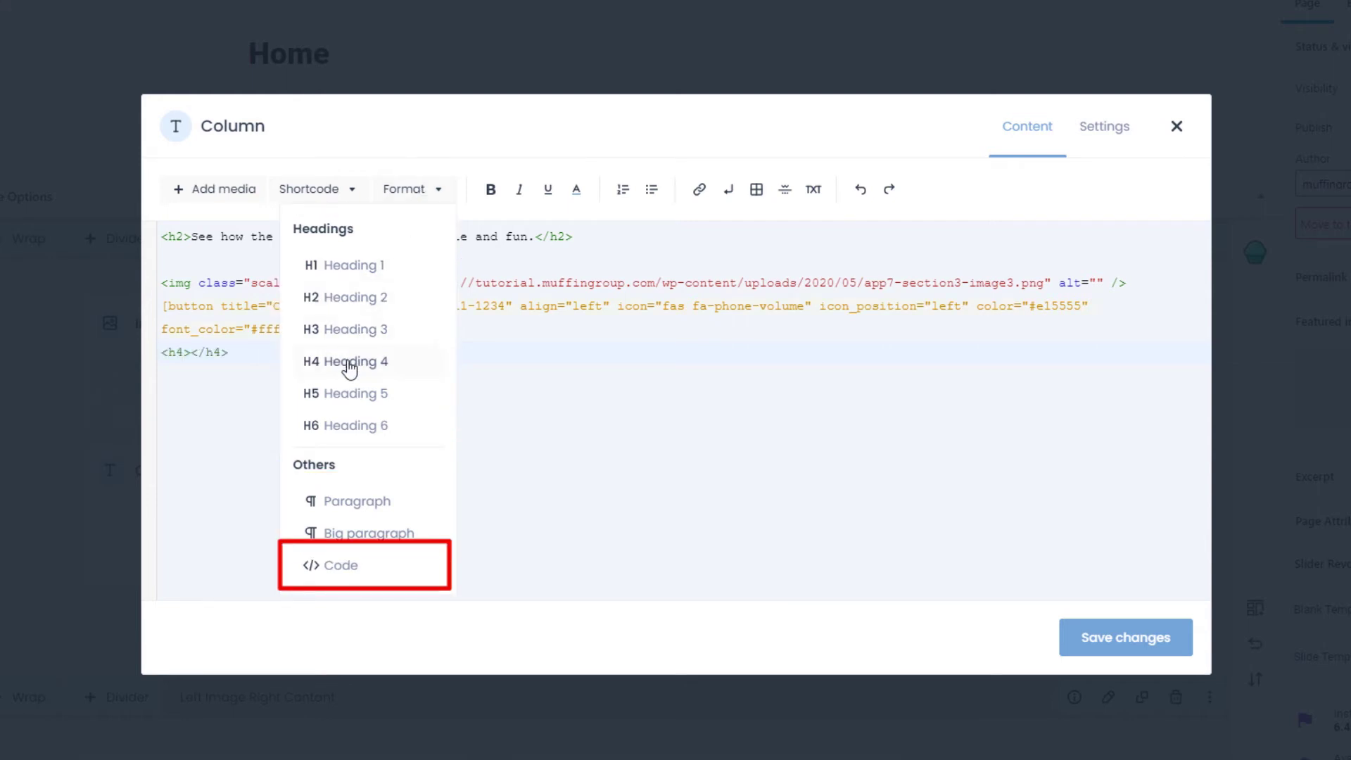
text(My heading)
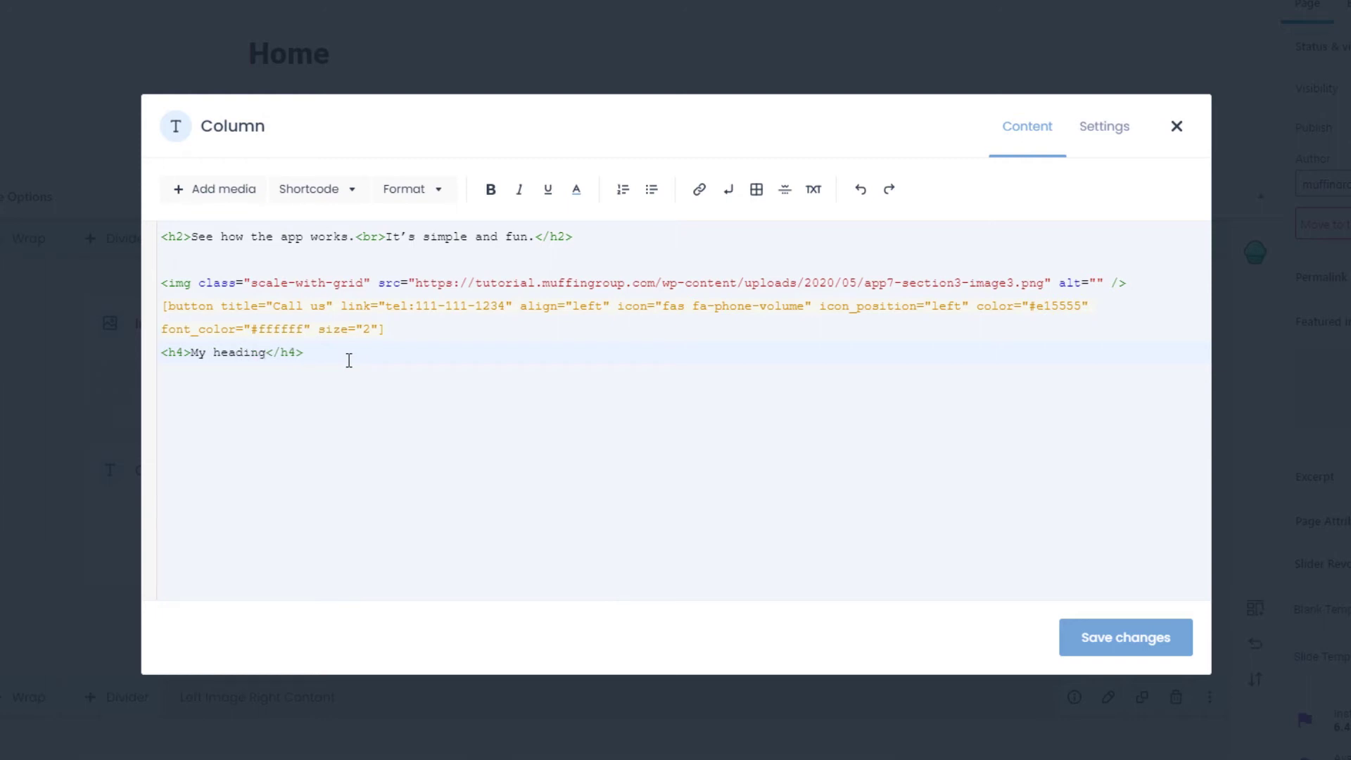
key(Delete)
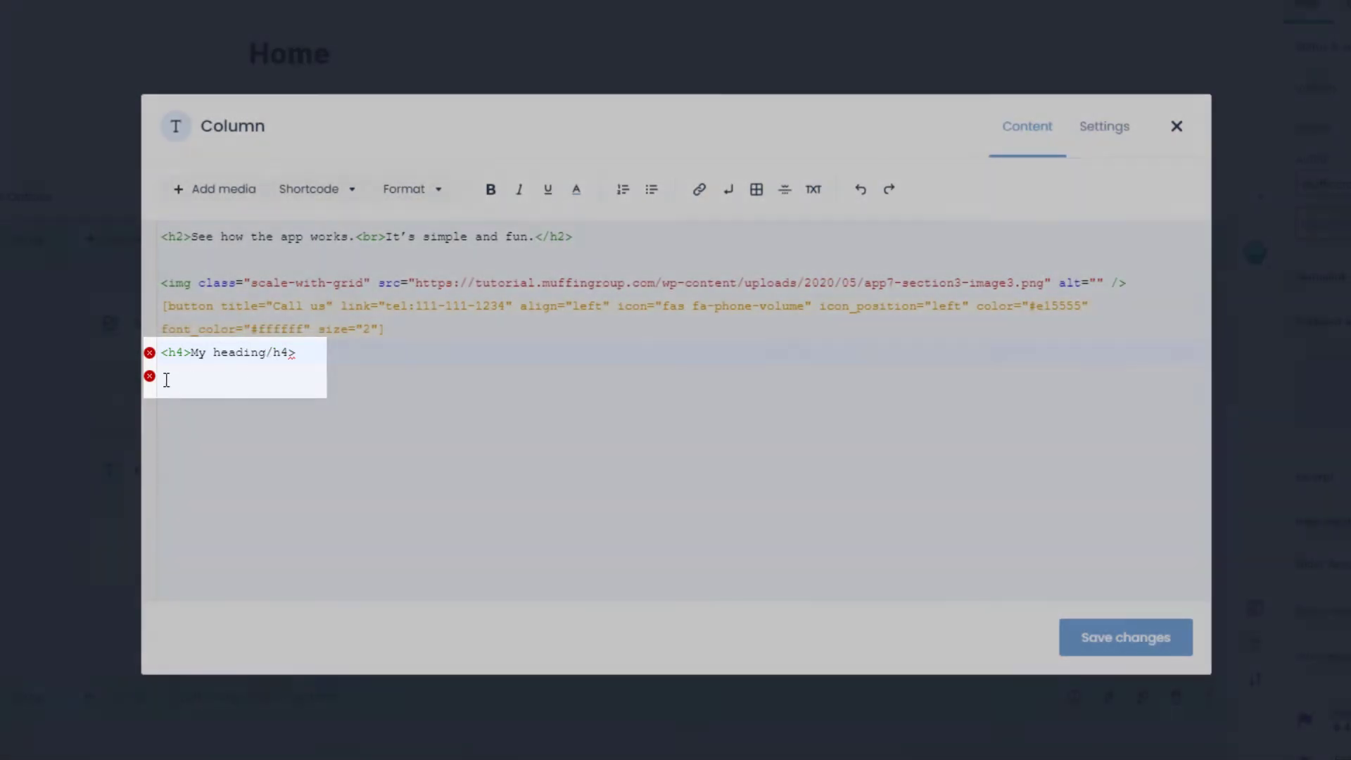
mouse_move(150, 377)
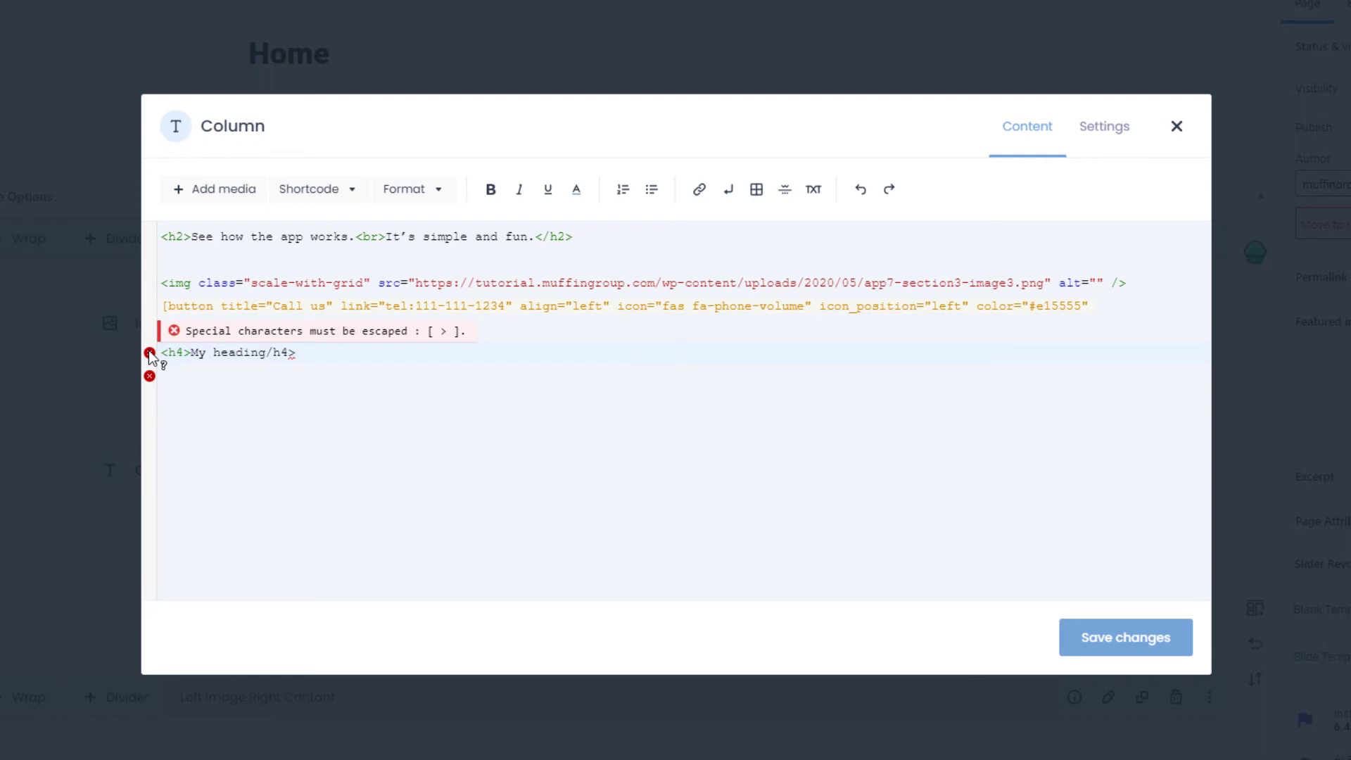
text(<)
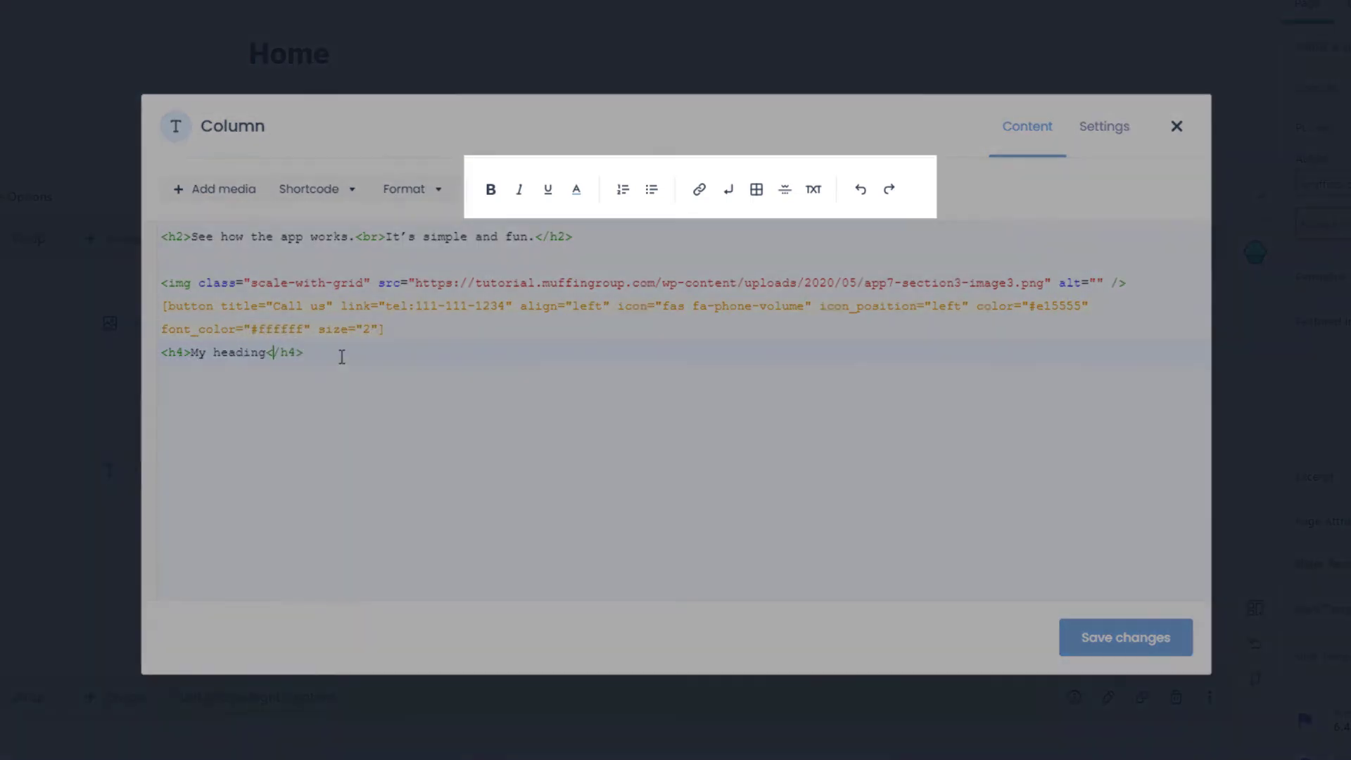
Add an empty #db1919 red text span after the heading, then bring up the Text generator
click(342, 357)
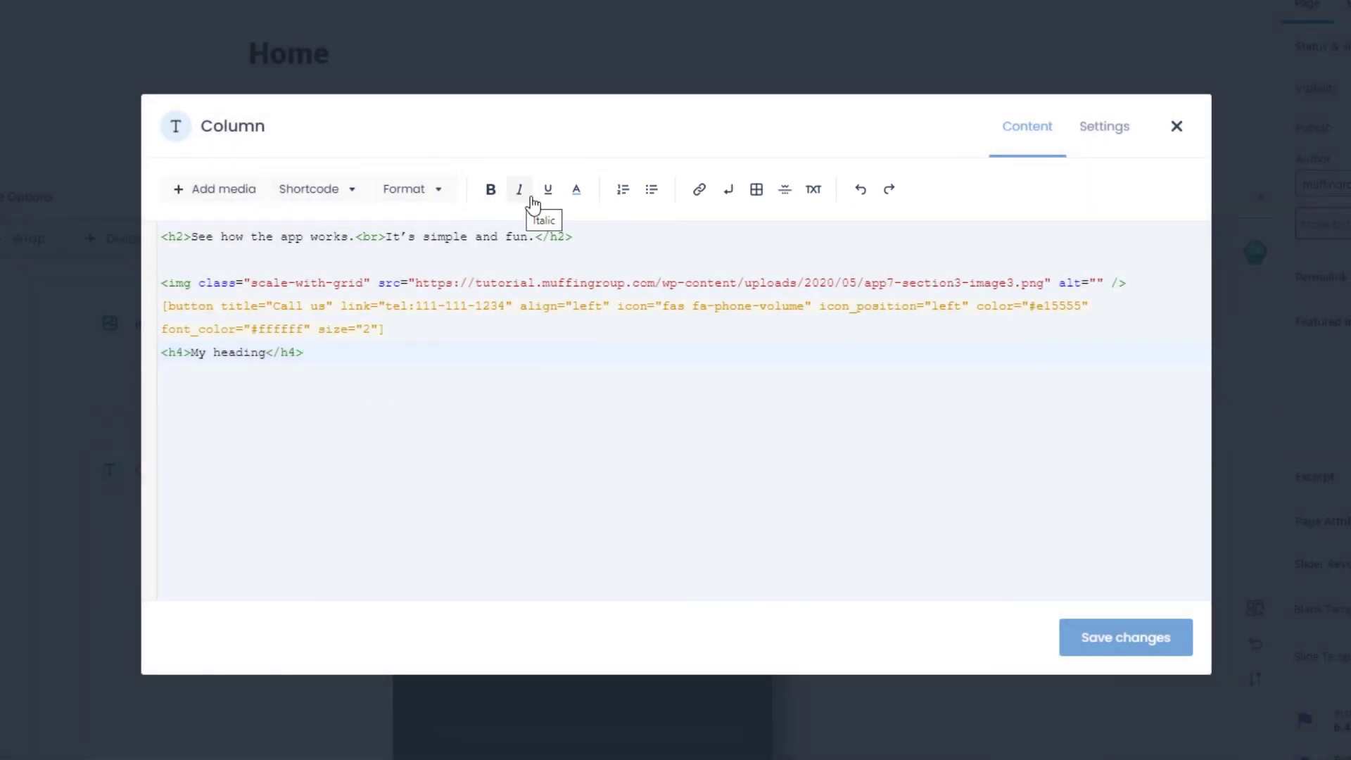
click(577, 190)
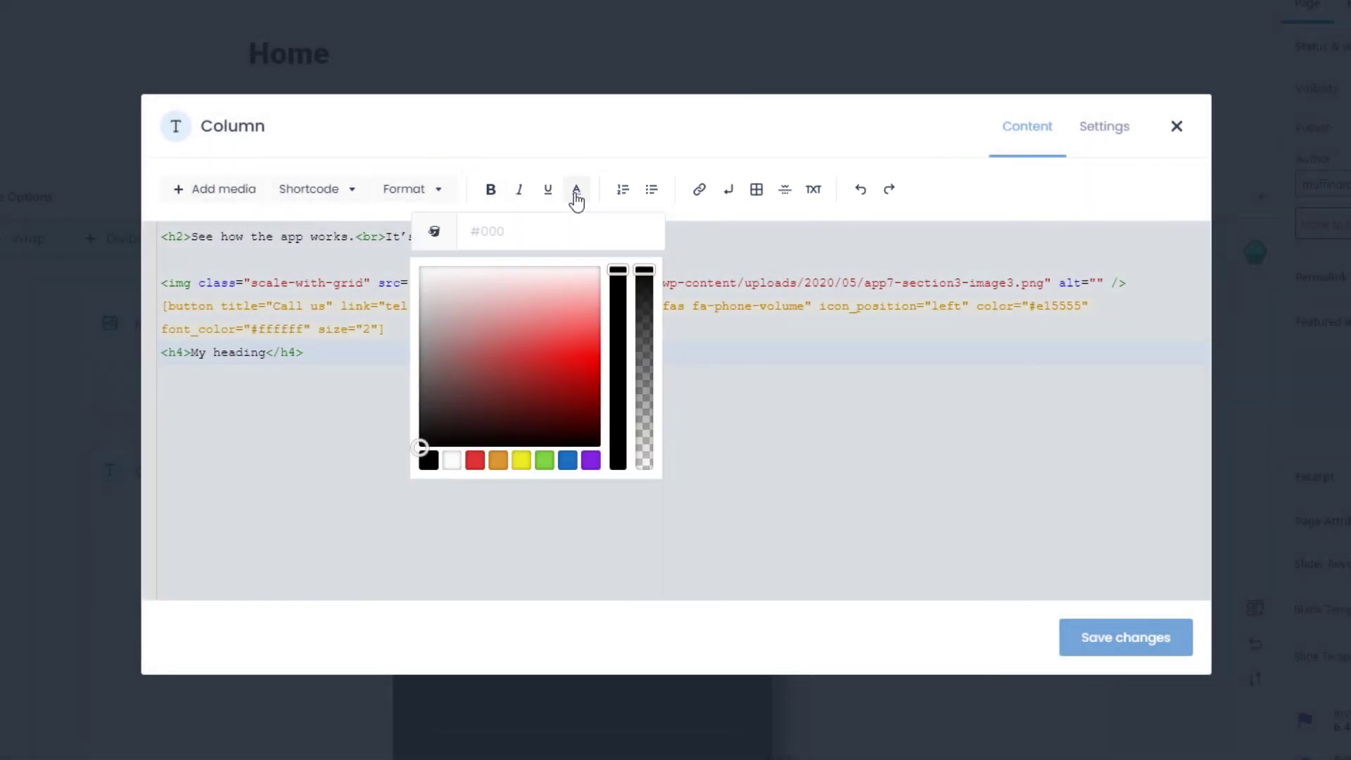
click(562, 358)
click(610, 208)
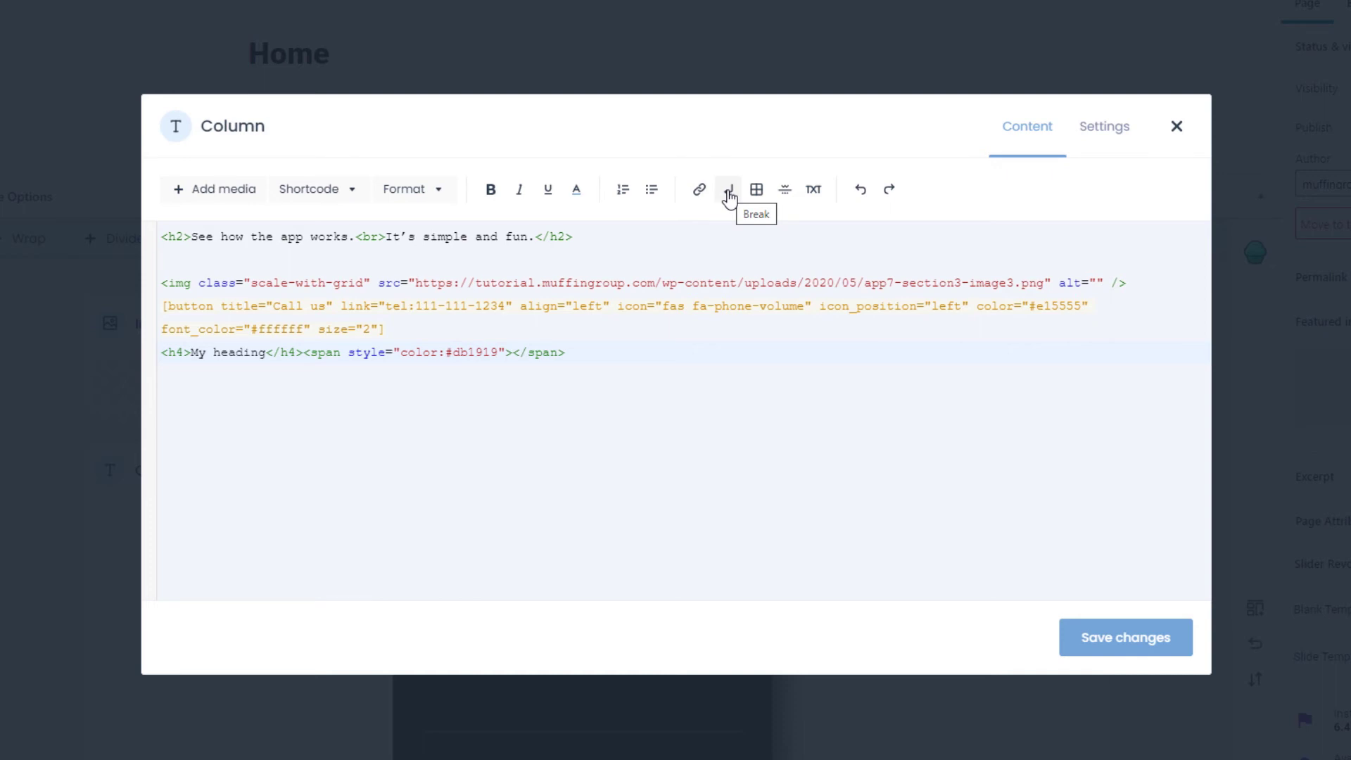
click(755, 198)
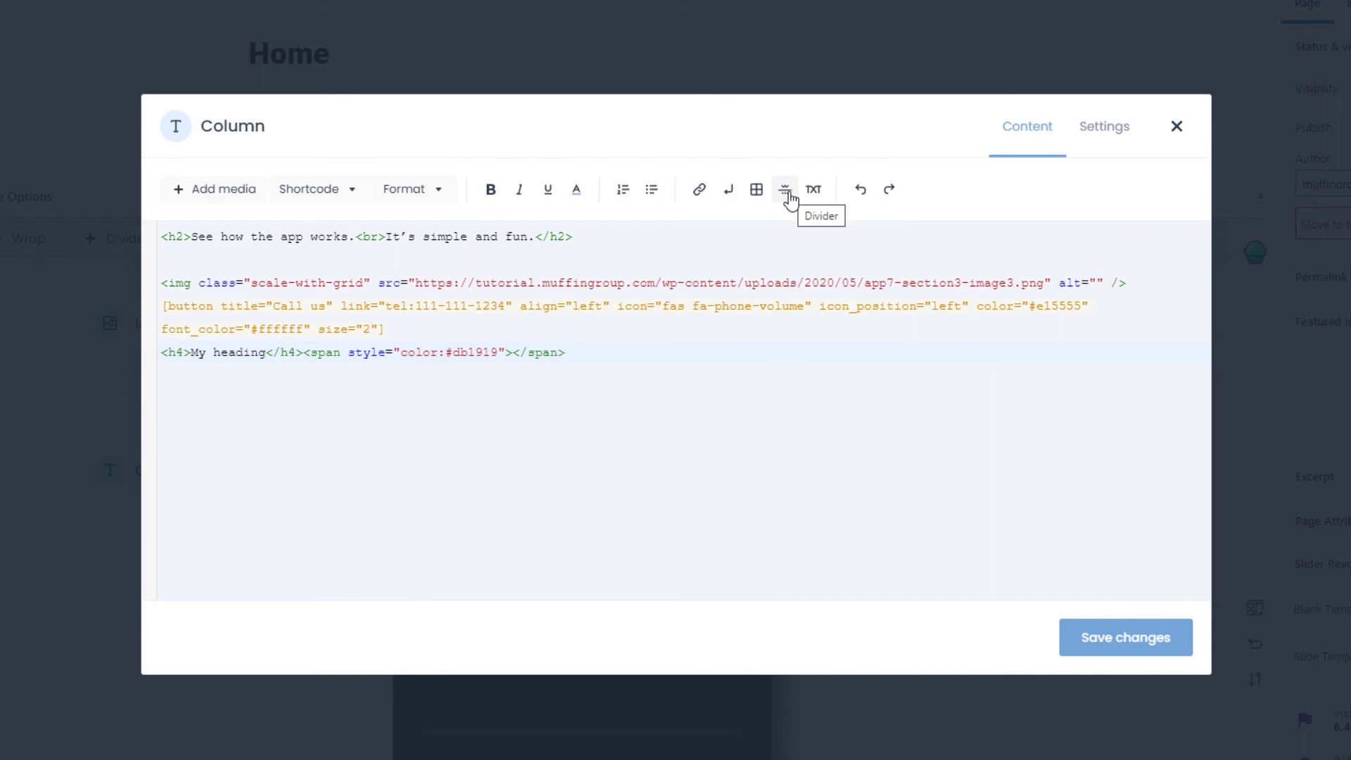
click(817, 195)
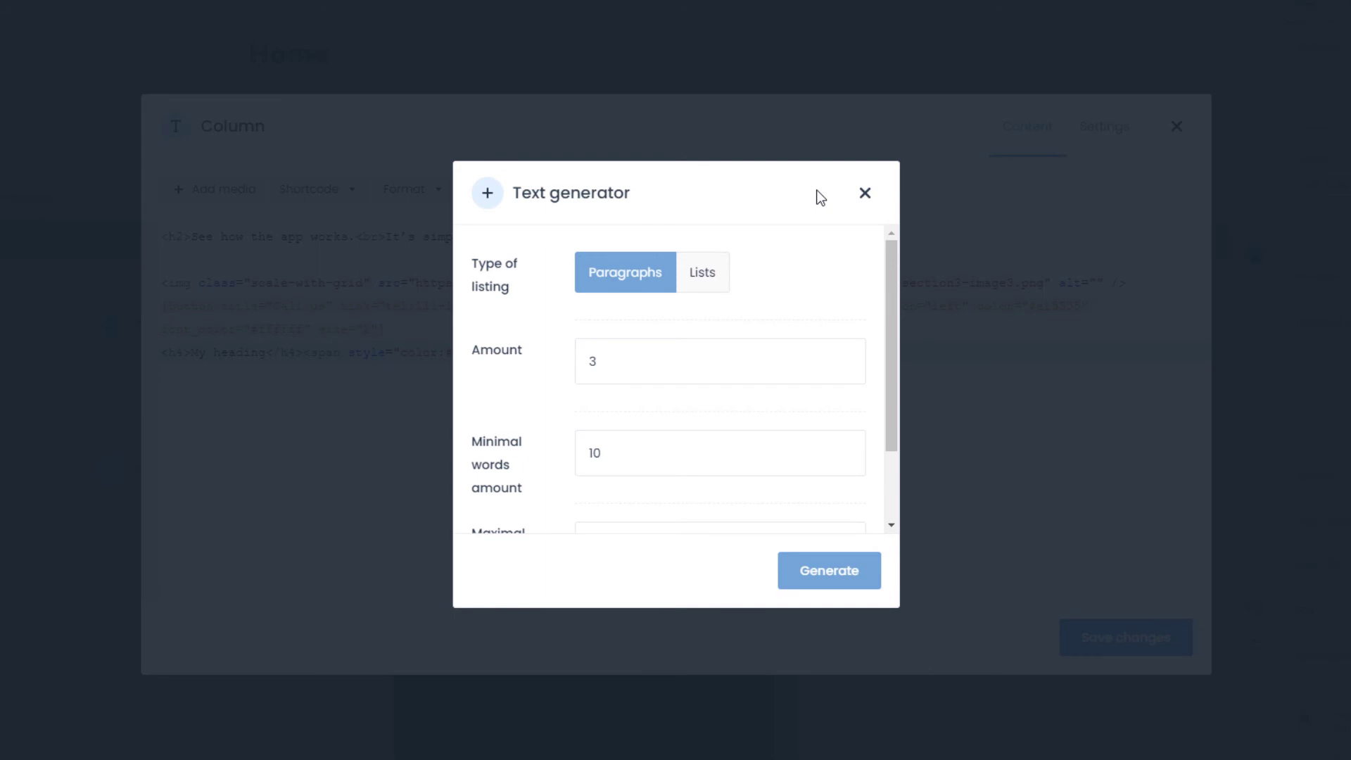
Generate a three-item lorem ipsum list using the Lists listing type
click(706, 283)
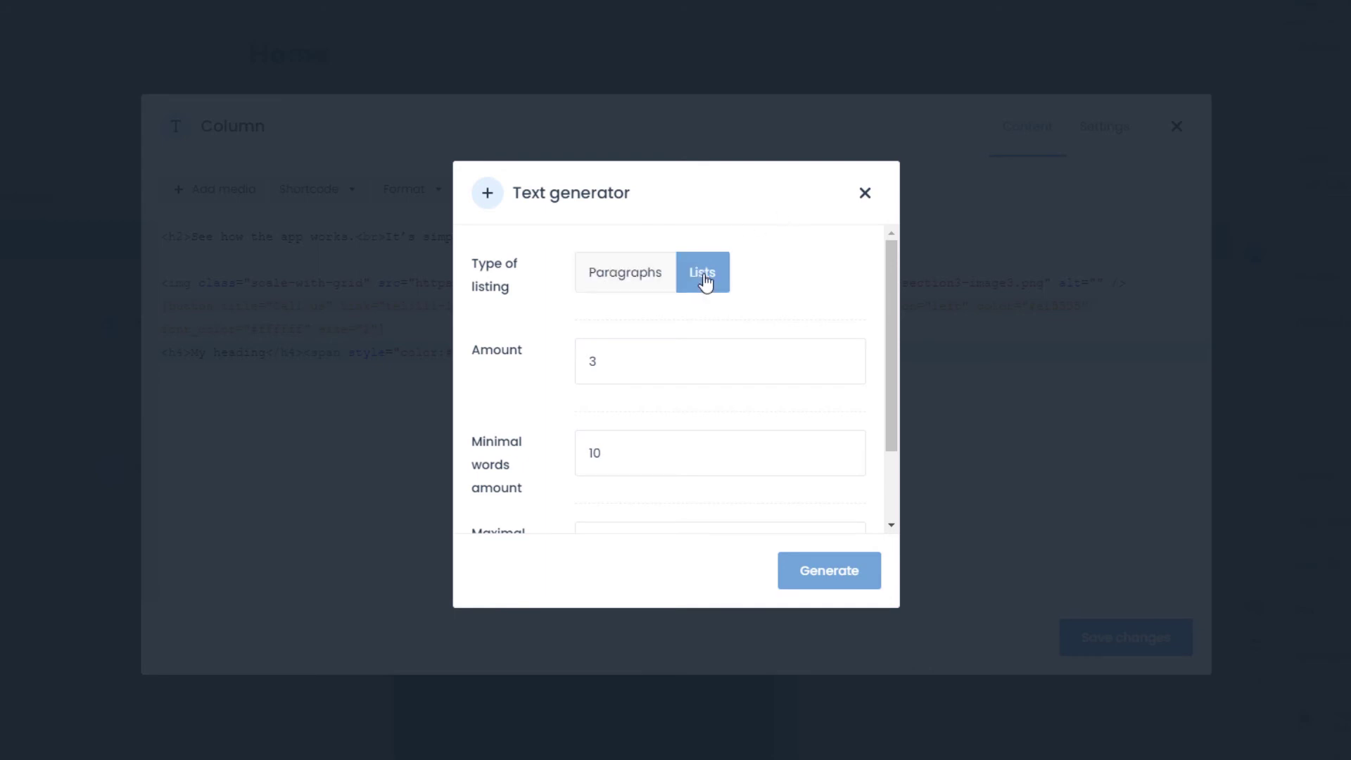
click(804, 578)
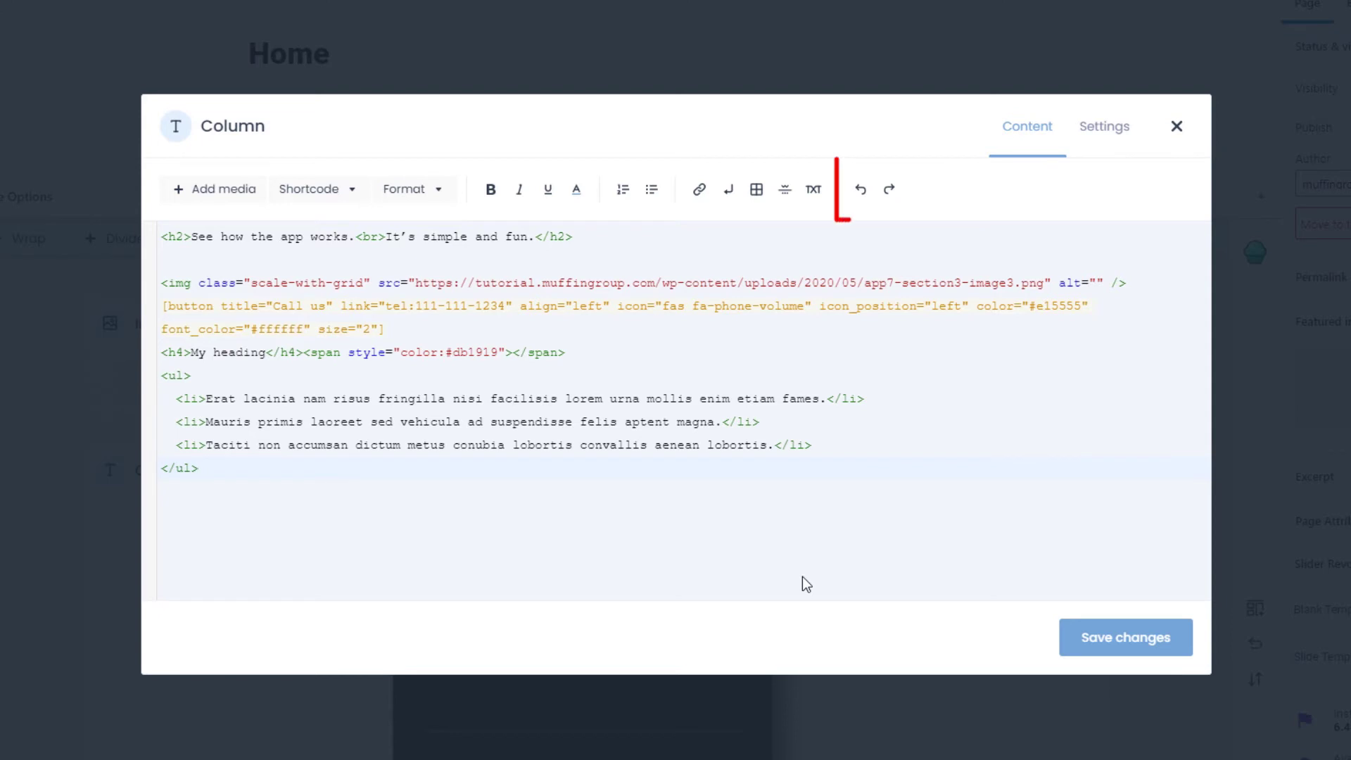
drag(313, 482, 167, 368)
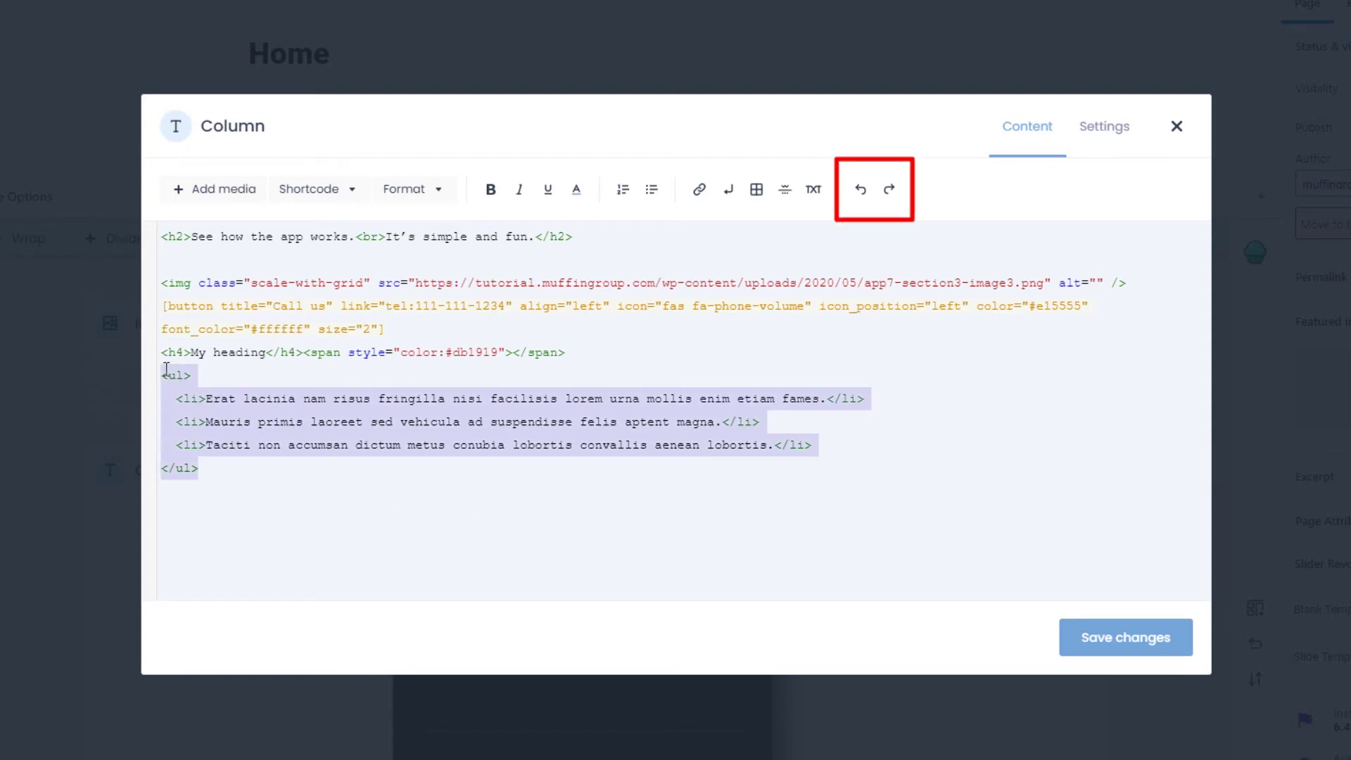
key(Delete)
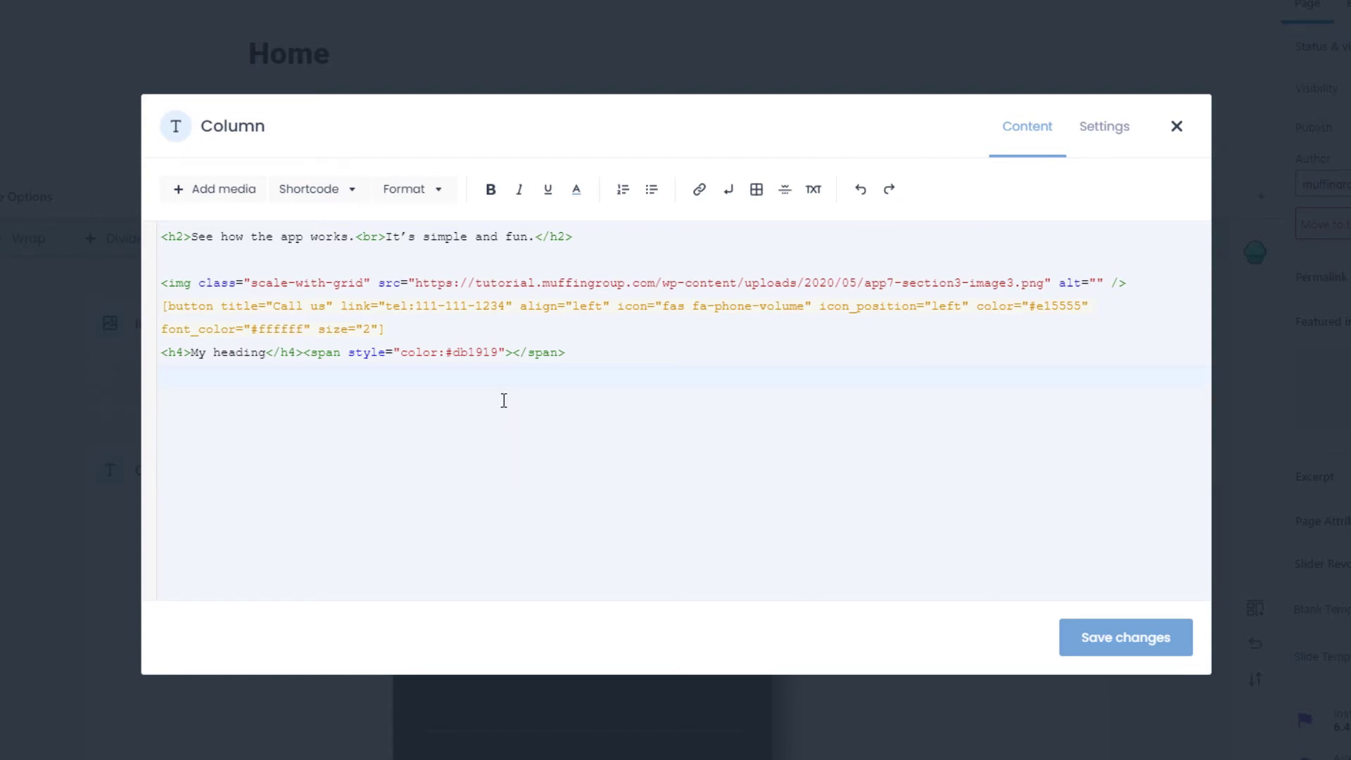
click(861, 190)
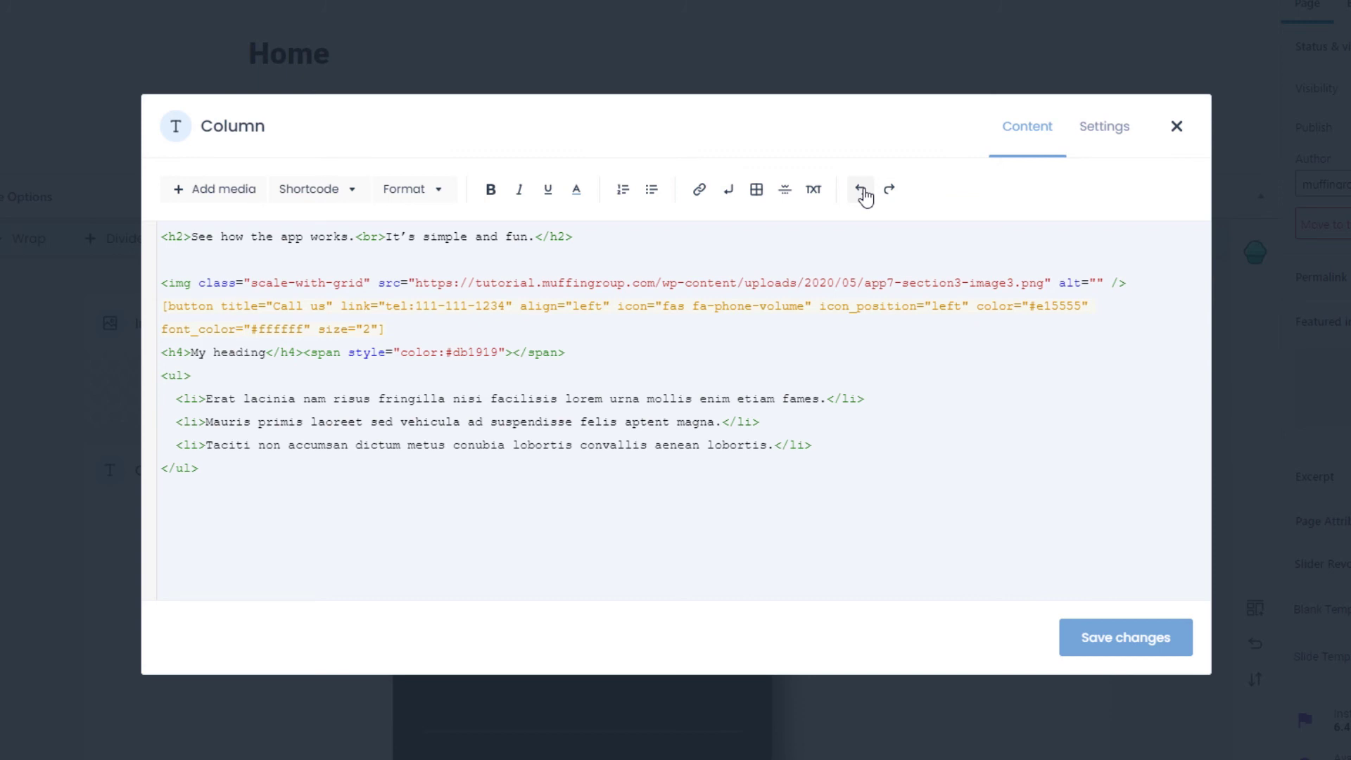
click(861, 191)
click(861, 190)
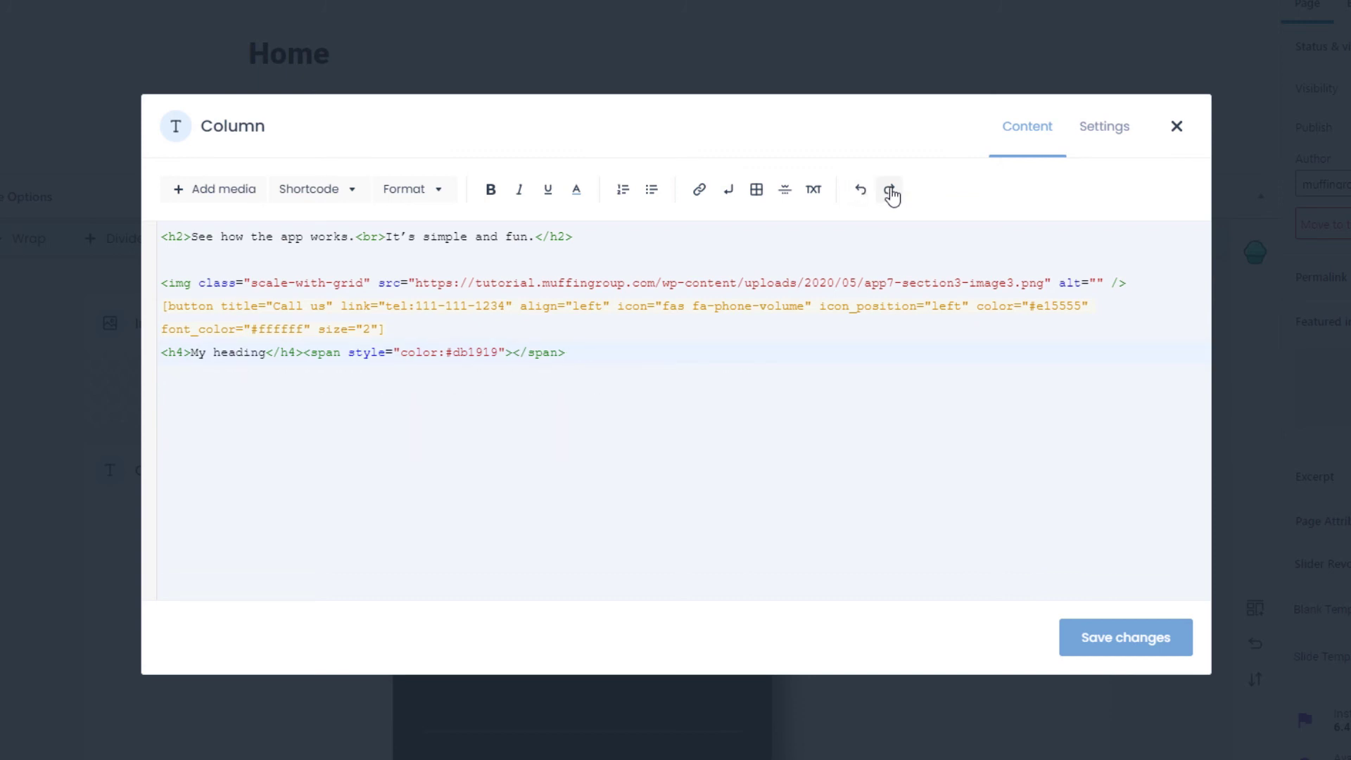
click(890, 191)
click(890, 192)
click(891, 191)
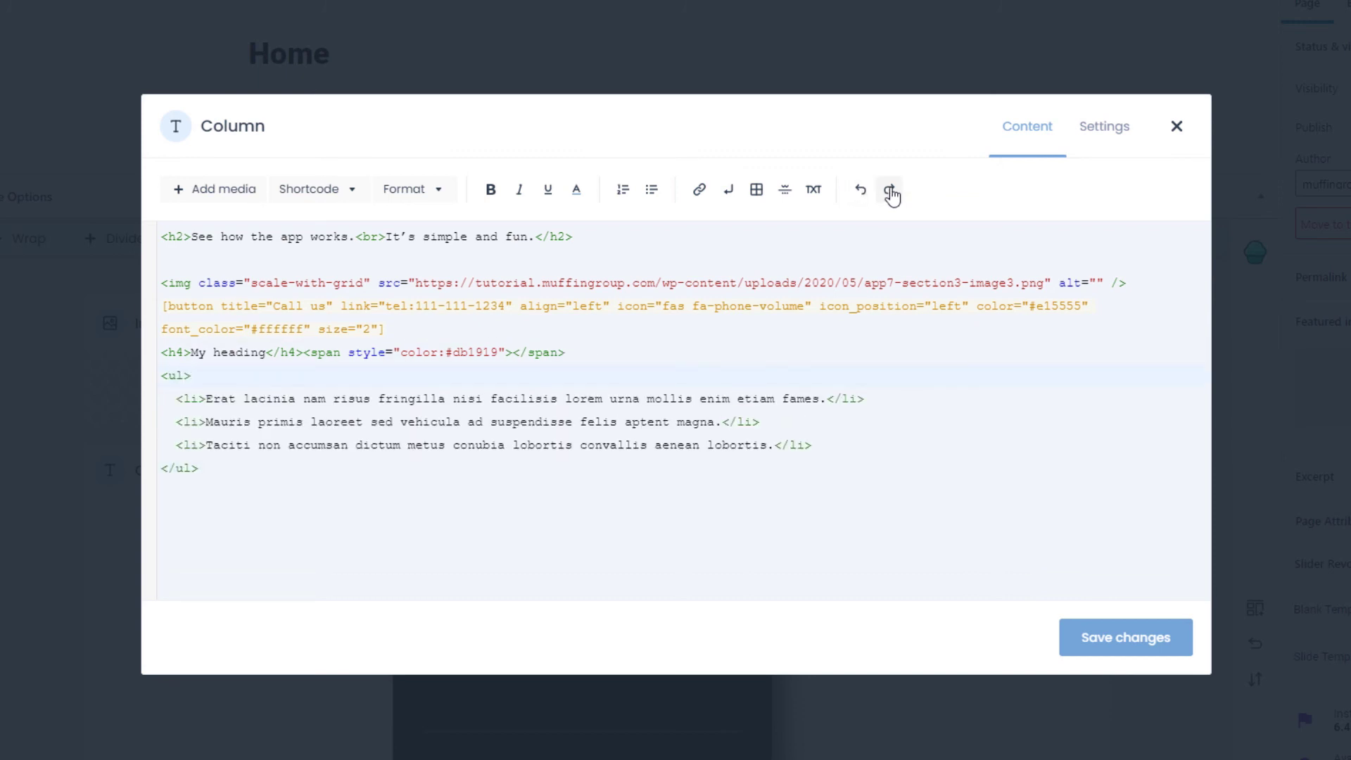
click(861, 190)
click(891, 191)
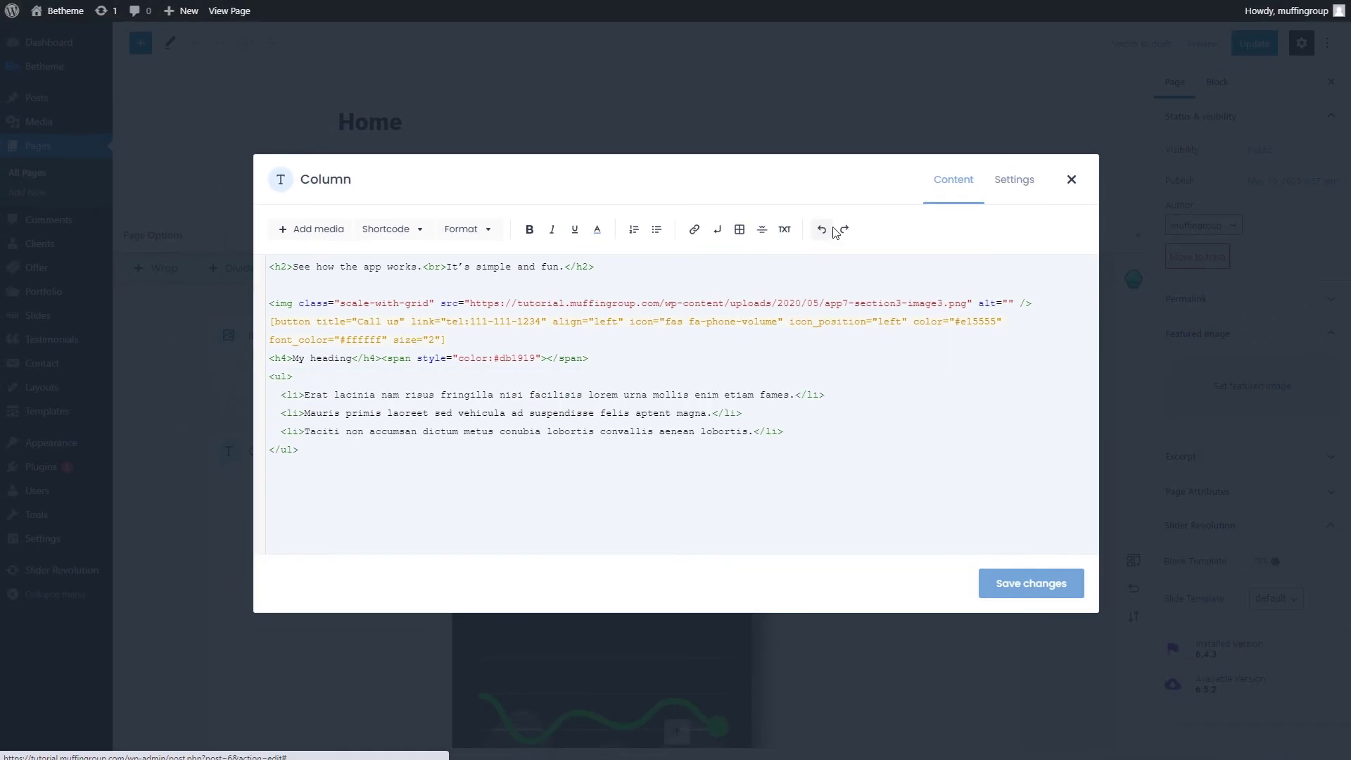
Close the Column editor keeping changes and scroll down to the updated Column item
key(Escape)
scroll(725, 360, down, 7)
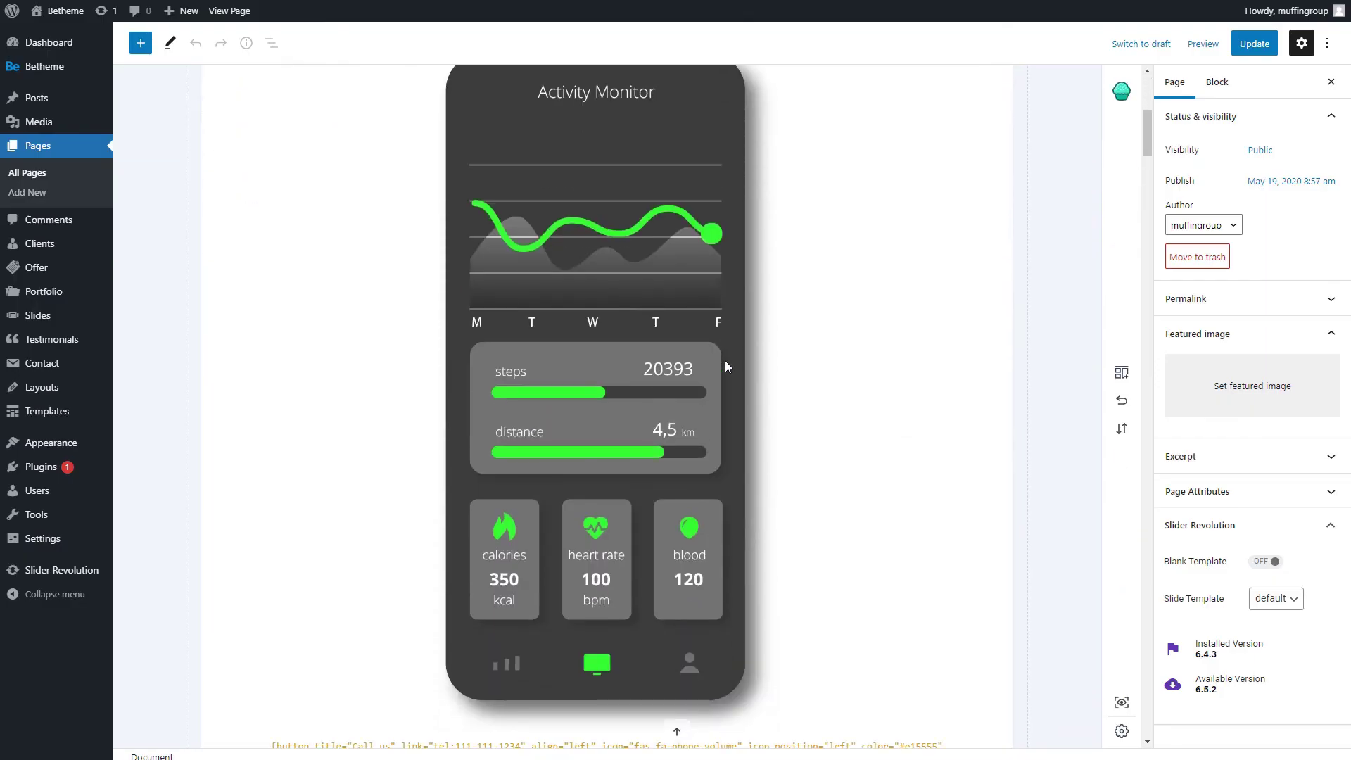
scroll(725, 360, down, 6)
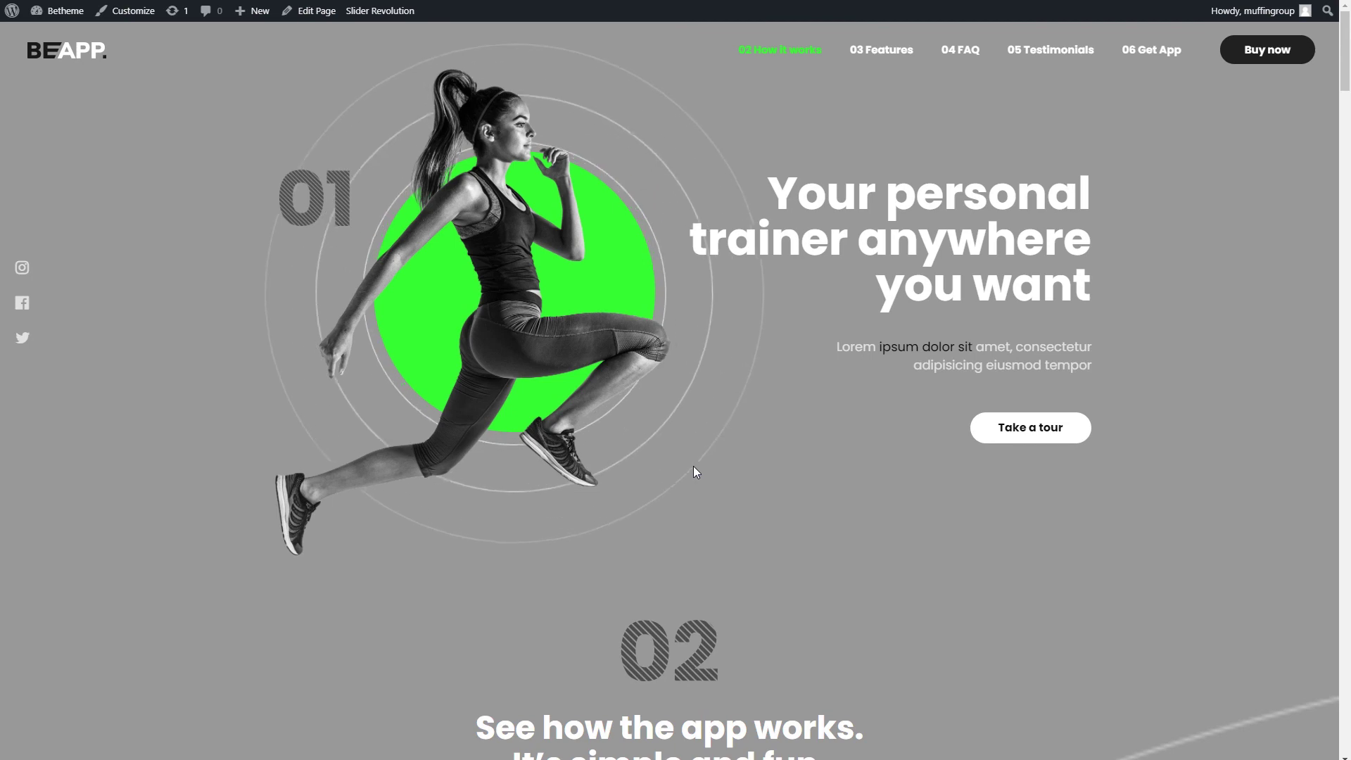
Scroll the live page through the 'See how the app works' section to check the screenshot, button and list
scroll(694, 466, down, 7)
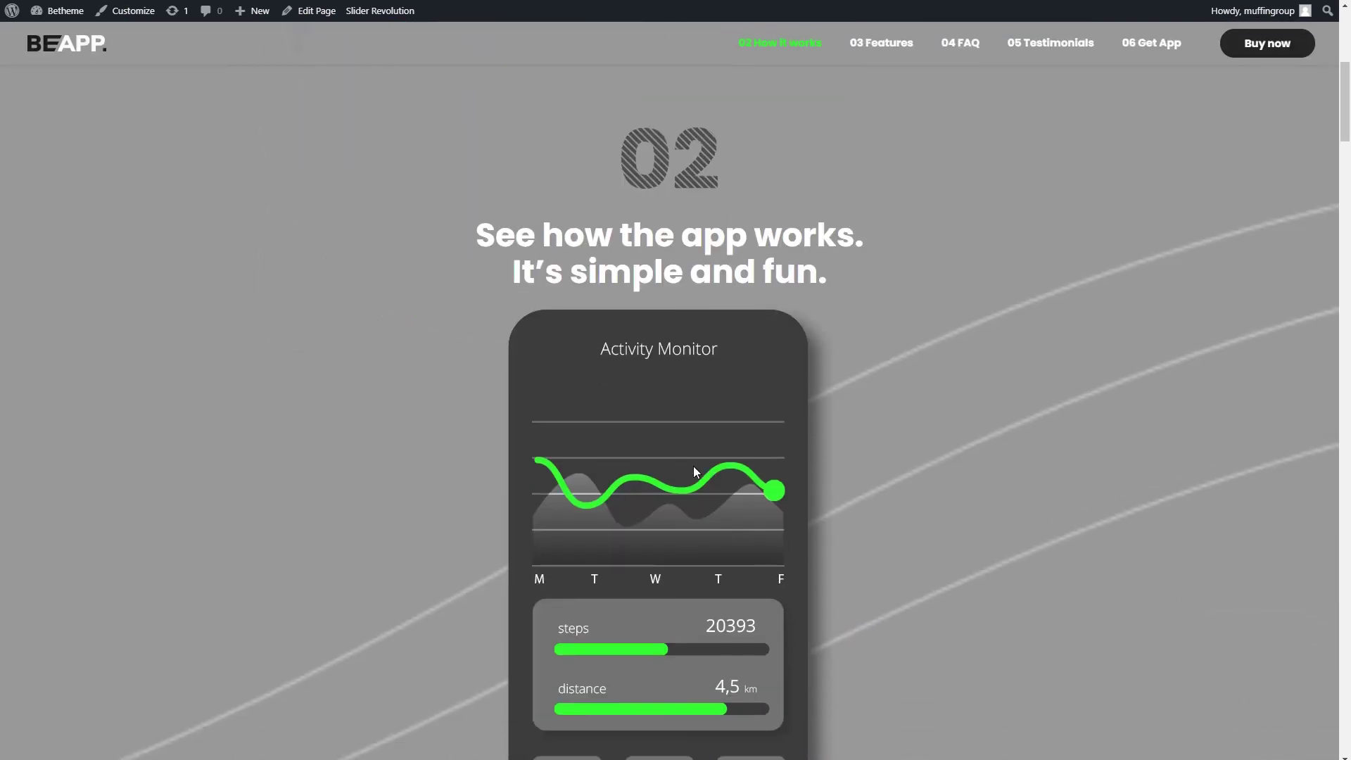
scroll(704, 468, down, 1)
scroll(816, 488, down, 3)
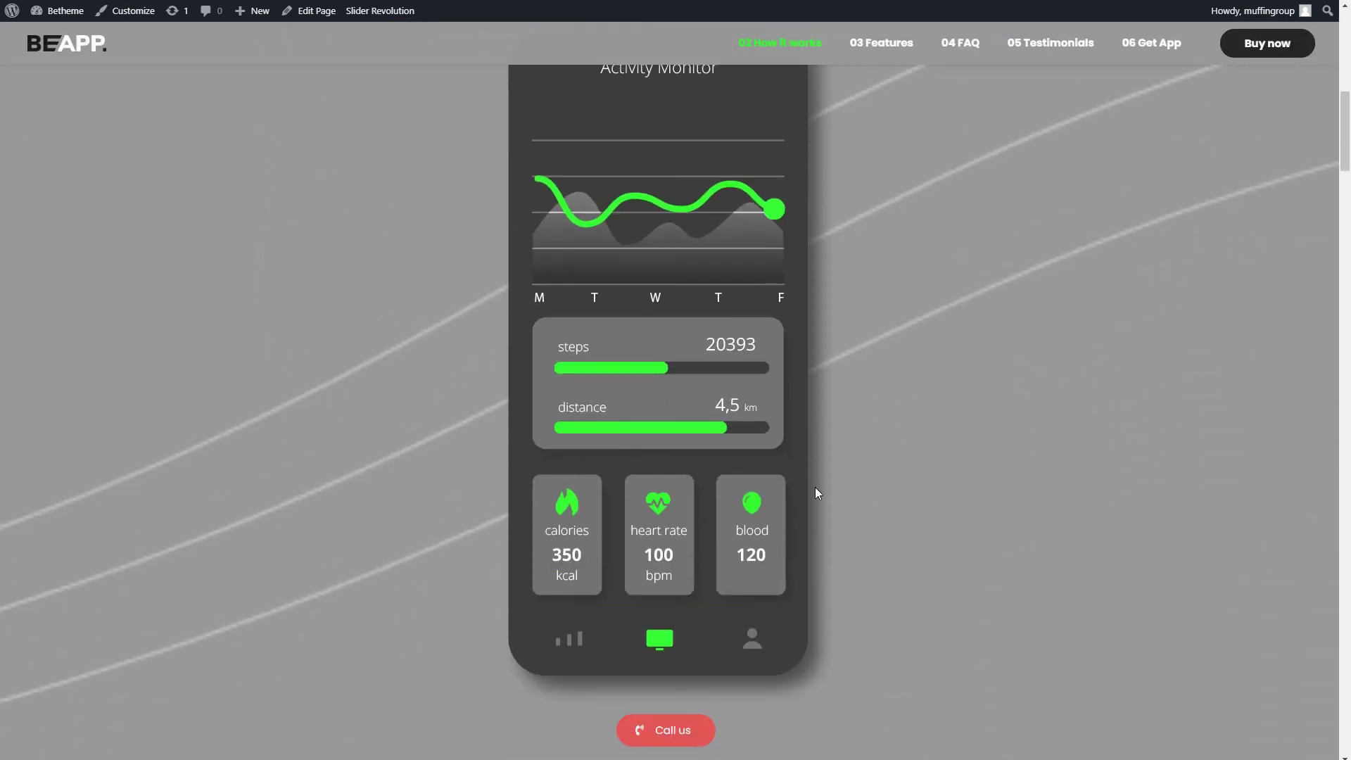
scroll(816, 487, down, 3)
scroll(815, 487, down, 2)
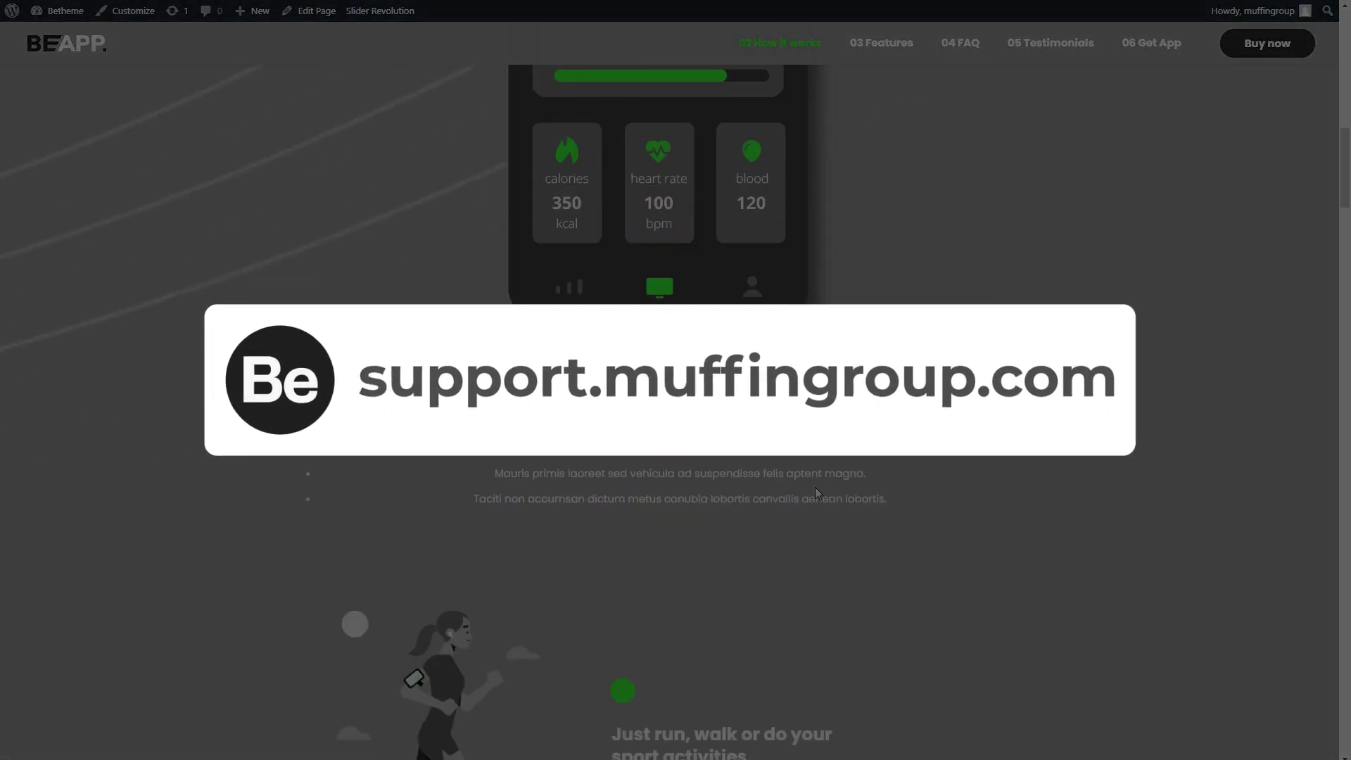